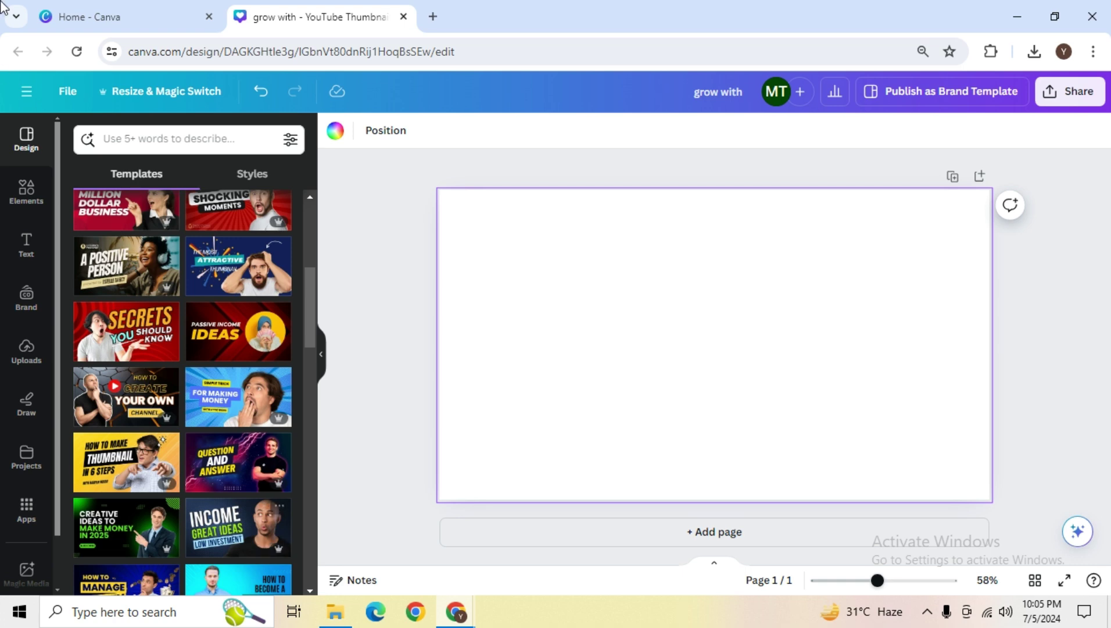
- Look at the YouTube Thumbnail design type on the Canva home page and return to the "grow with" design
left_click(75, 8)
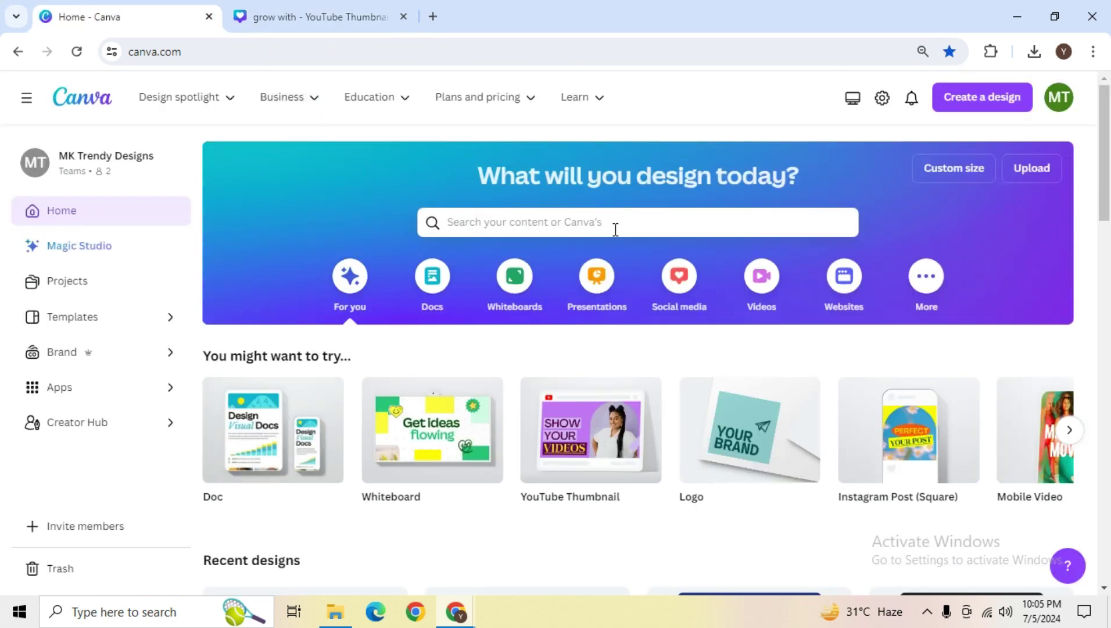
scroll(328, 375, "down", 1)
mouse_move(539, 423)
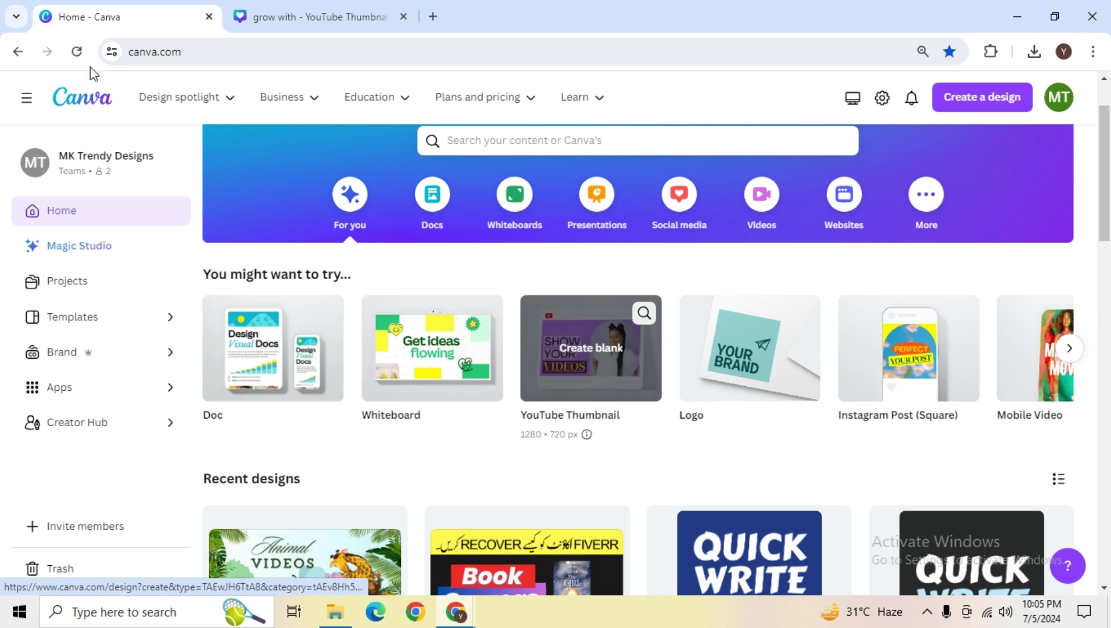
left_click(298, 8)
left_click(86, 13)
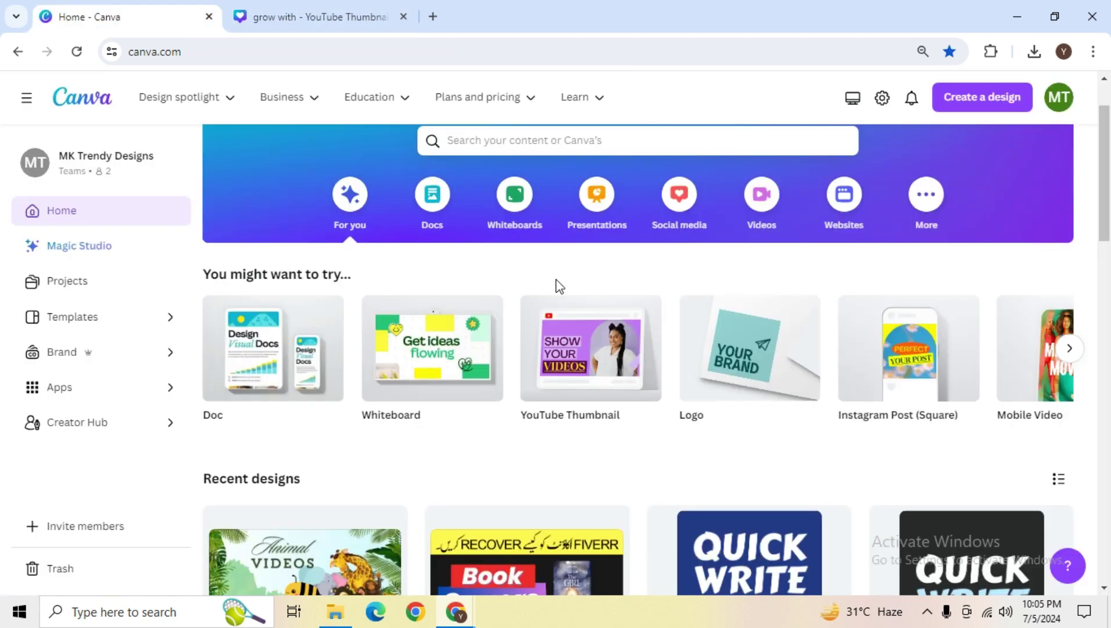
left_click(256, 10)
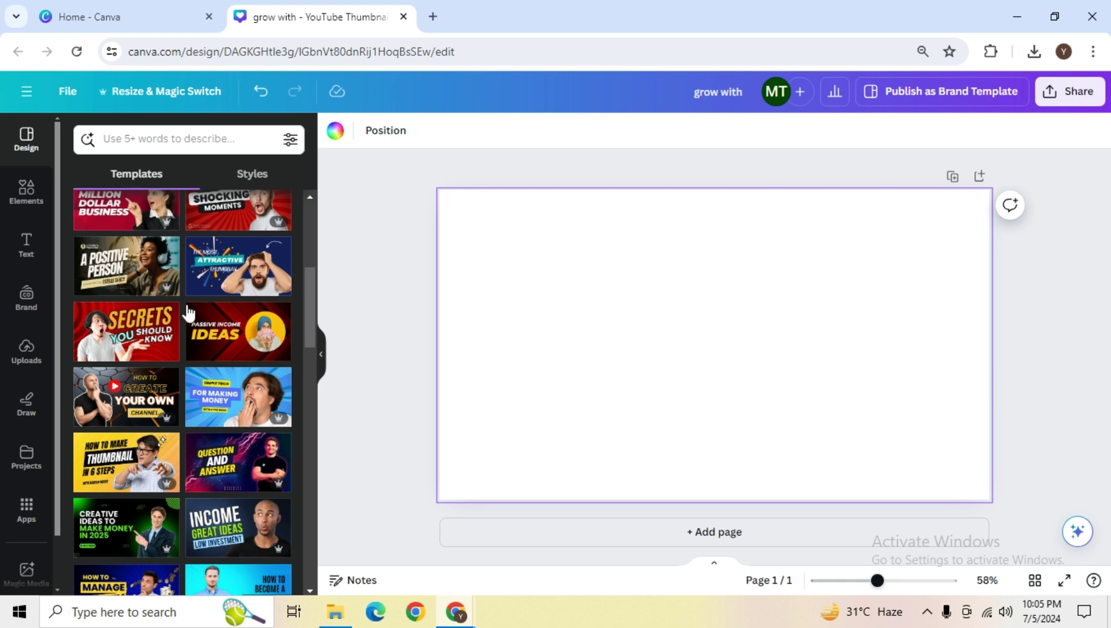
- Apply the navy "The Most Attractive Thumbnail" template to the blank page and go back to the template list
scroll(192, 476, "up", 3)
left_click(227, 442)
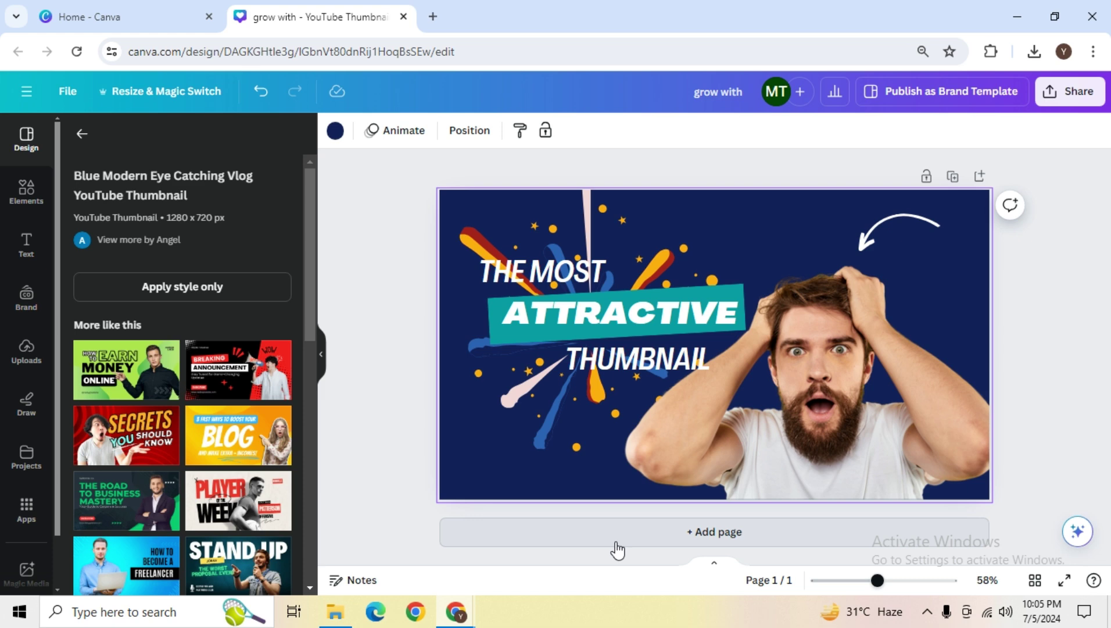
left_click(82, 134)
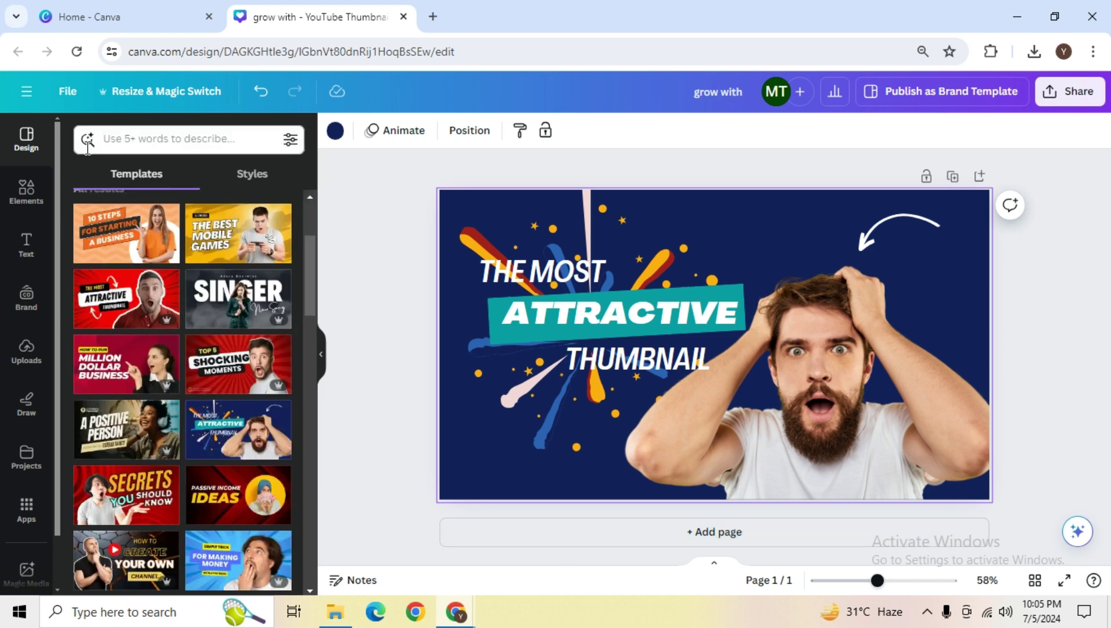
- Add a second page and delete the first page that holds the "Attractive Thumbnail" template
left_click(598, 534)
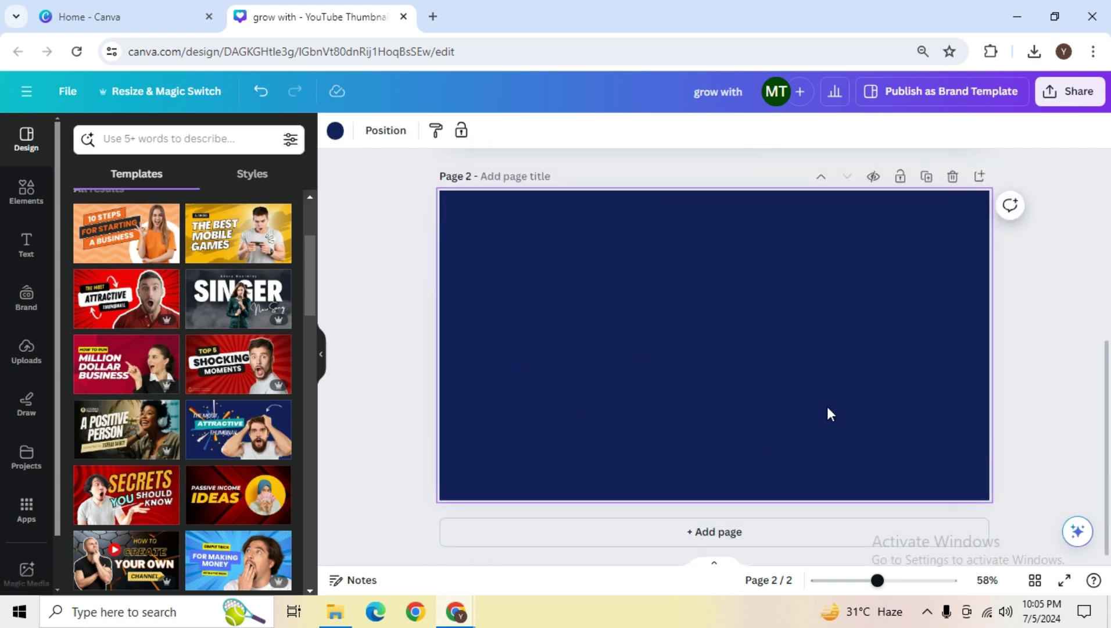
scroll(827, 406, "up", 5)
left_click(951, 176)
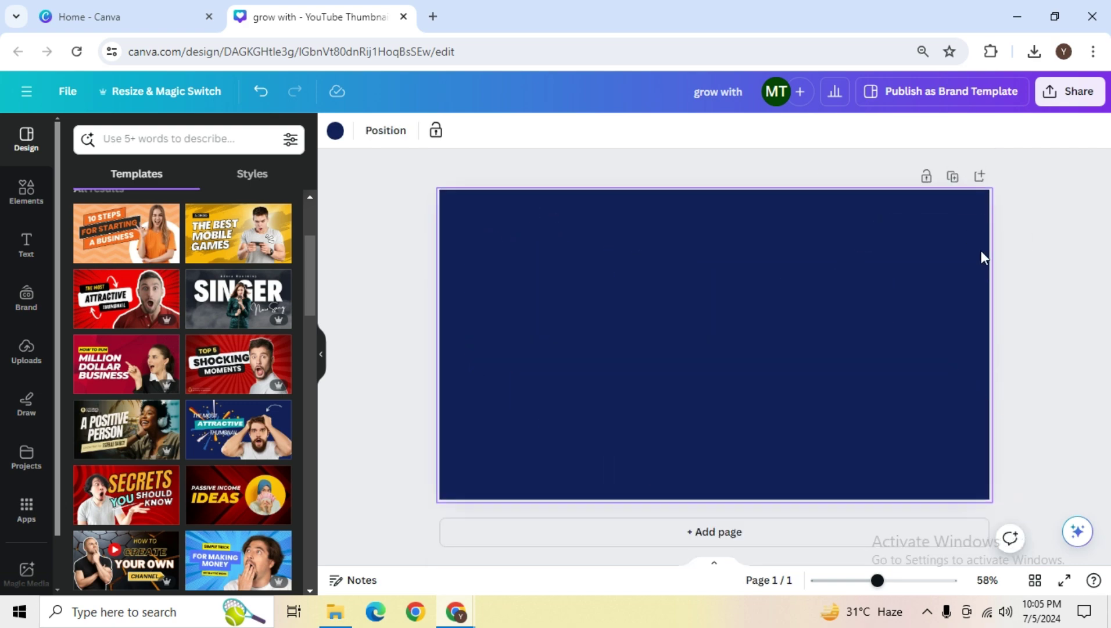
- Apply the blue "Simple Trick For Making Money" YouTube thumbnail template to the empty page
scroll(172, 459, "up", 3)
scroll(92, 223, "down", 5)
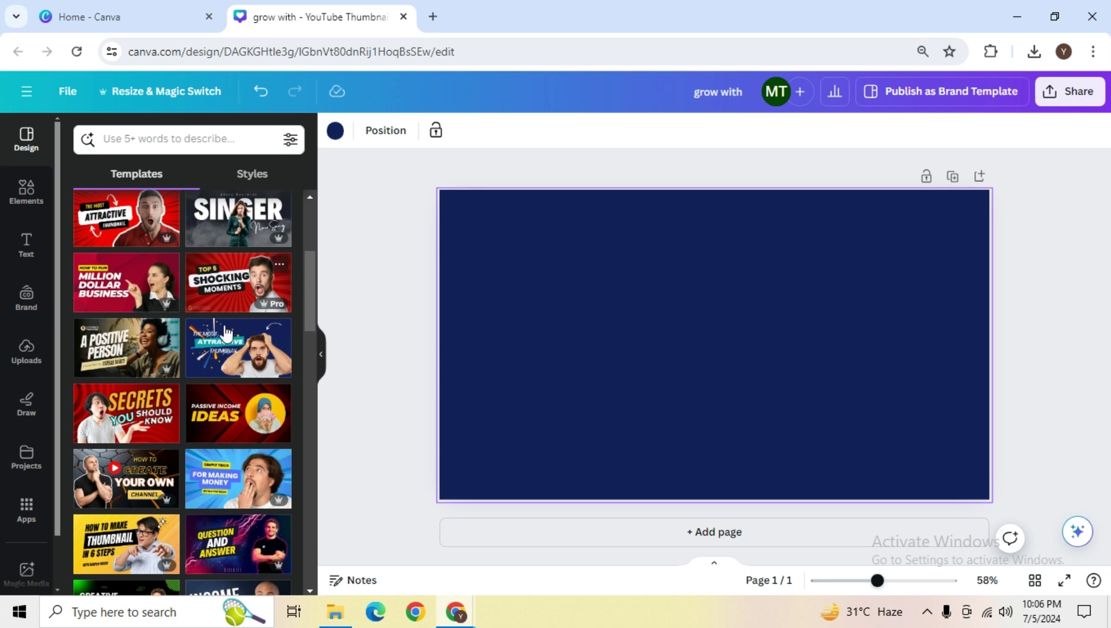
scroll(236, 511, "down", 2)
left_click(213, 387)
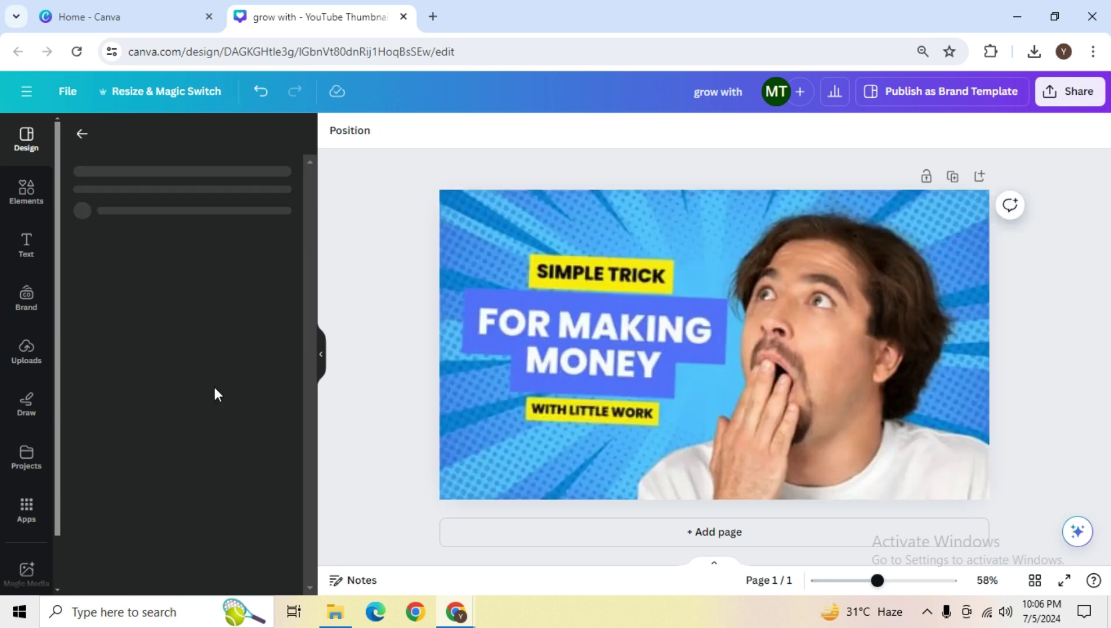
left_click(395, 455)
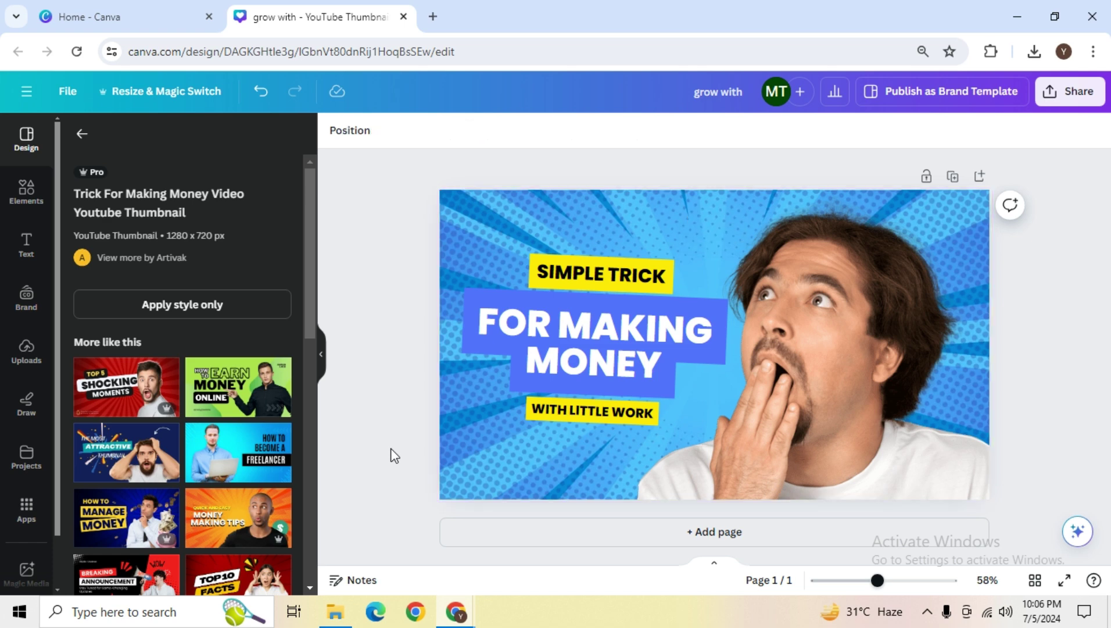
- Replace the headline text with "make money" and the small yellow label below it with "2024"
left_click(612, 343)
left_click(612, 342)
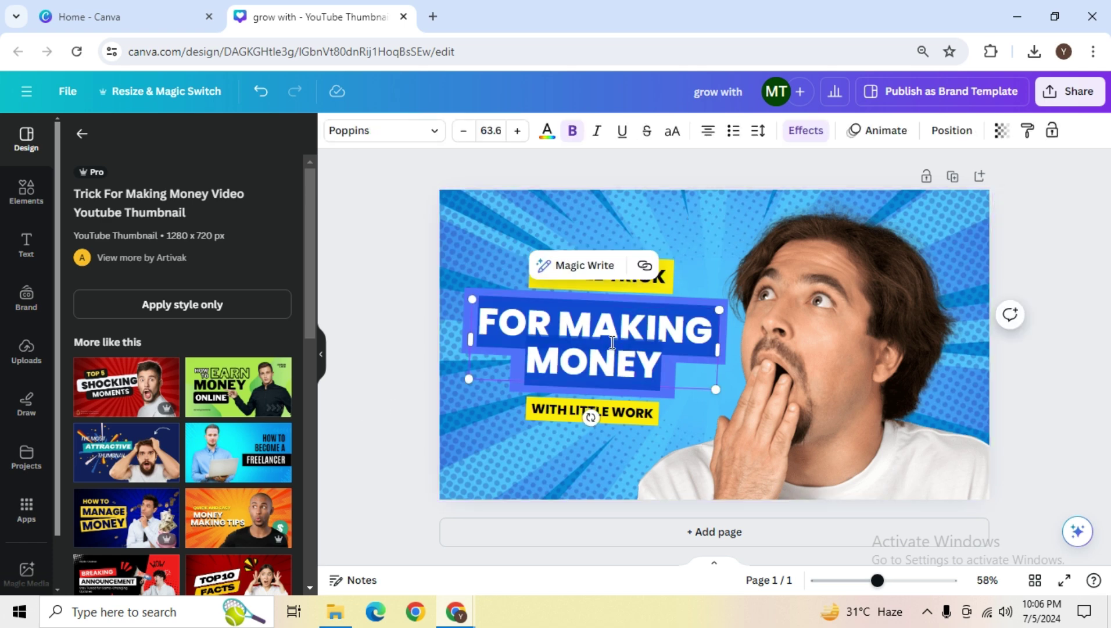
type("make money")
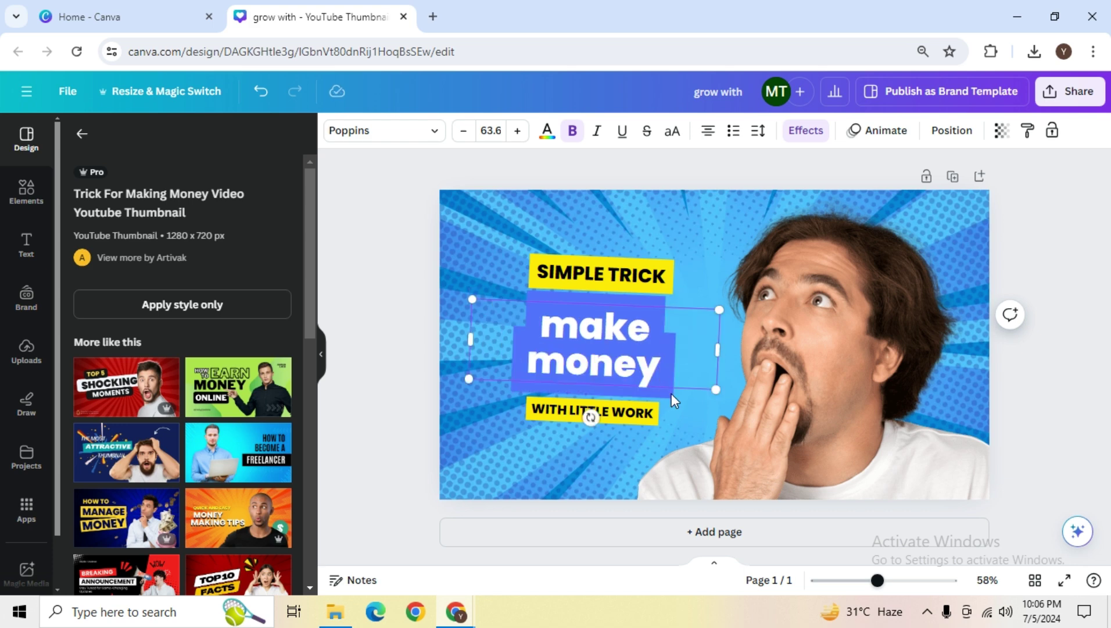
left_click(628, 415)
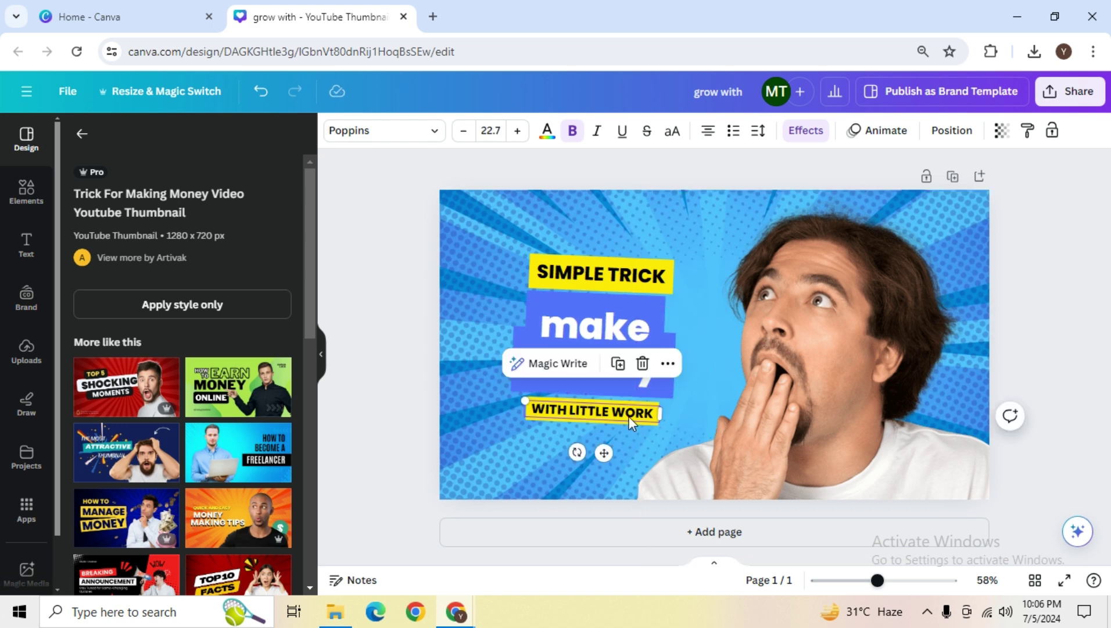
left_click(629, 415)
type("2024")
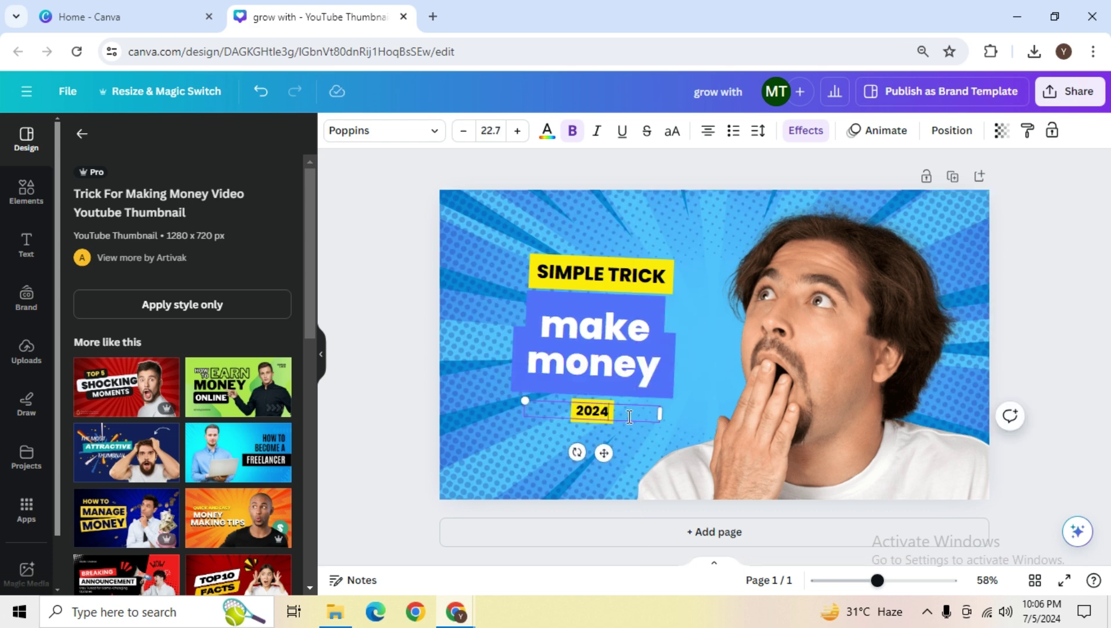
- Replace the "SIMPLE TRICK" label above the headline with "tricks 2024"
left_click(575, 276)
left_click(576, 276)
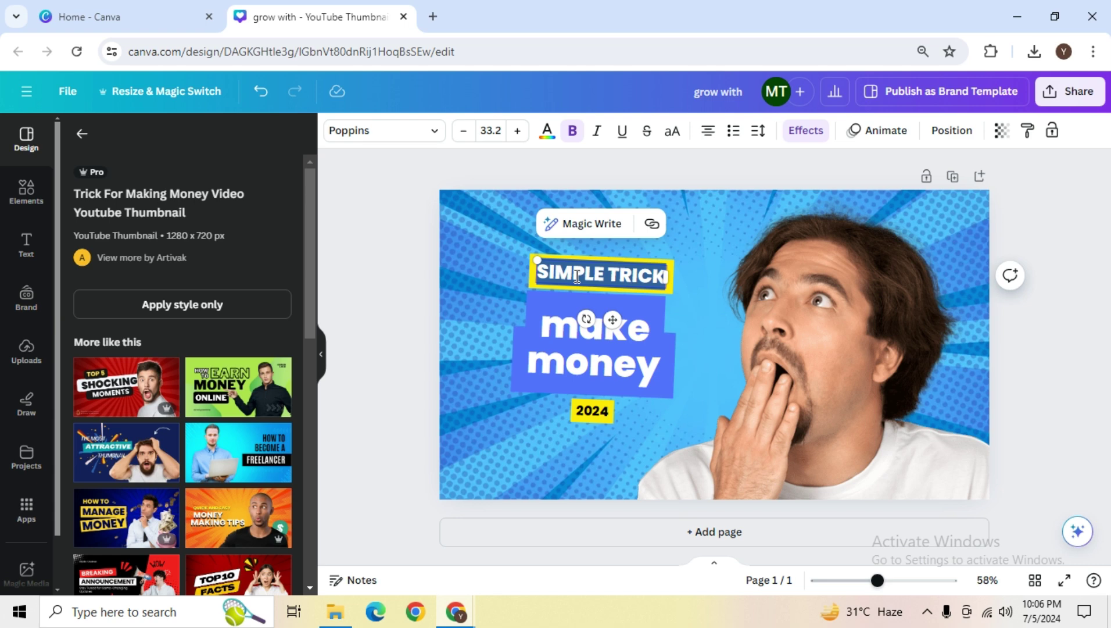
type("tricks 202")
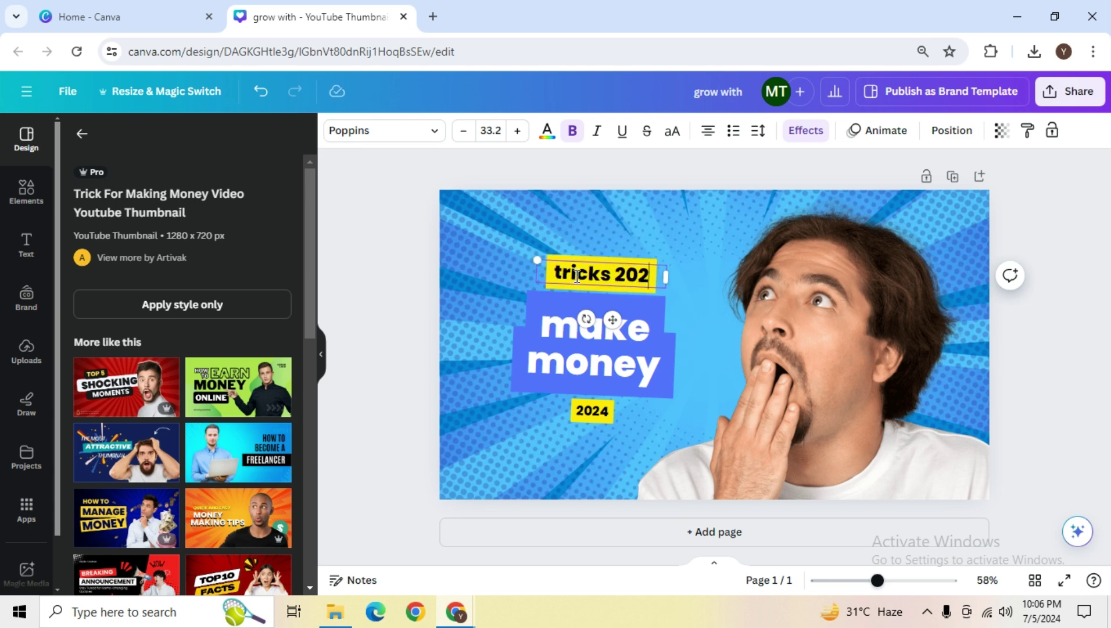
type("4")
left_click(447, 310)
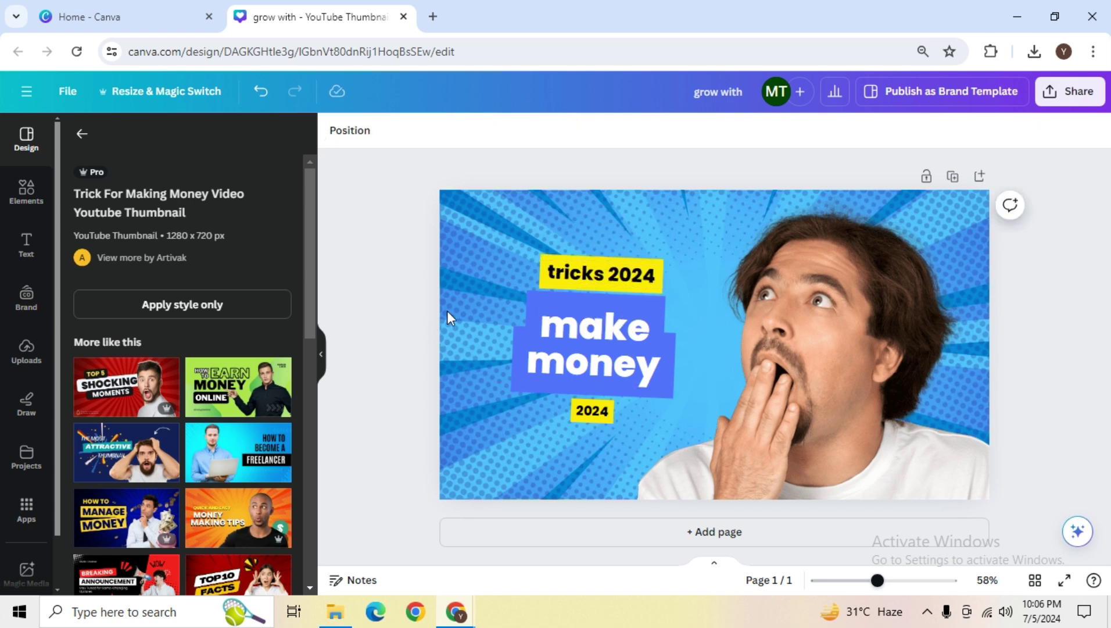
- Try a light blue text colour on the "tricks 2024" label and set it back to black
left_click(585, 269)
left_click(547, 130)
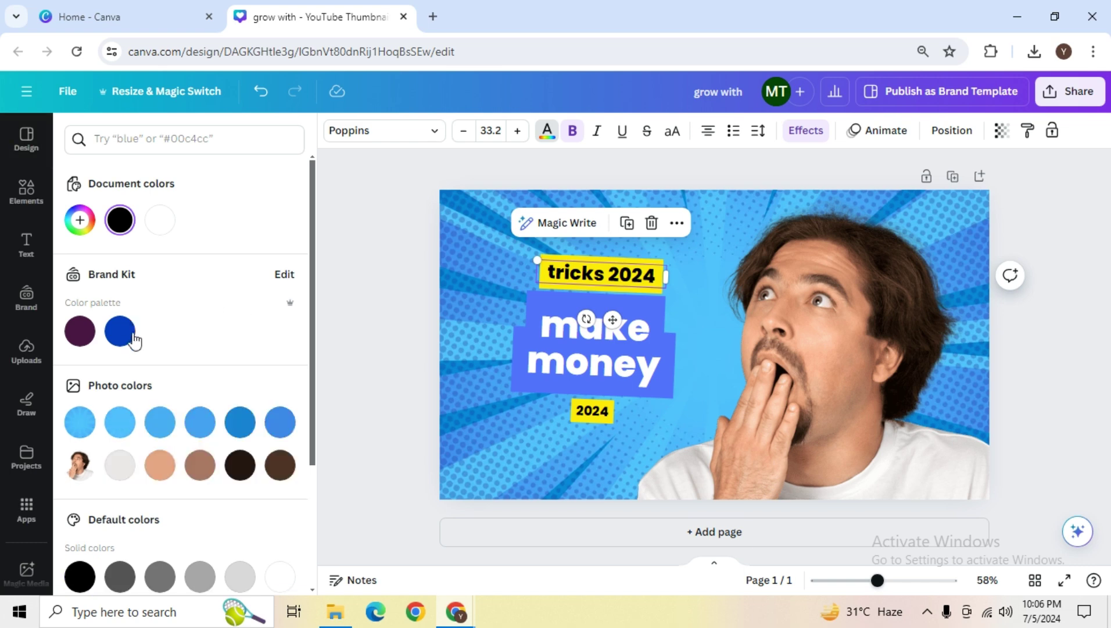
left_click(121, 422)
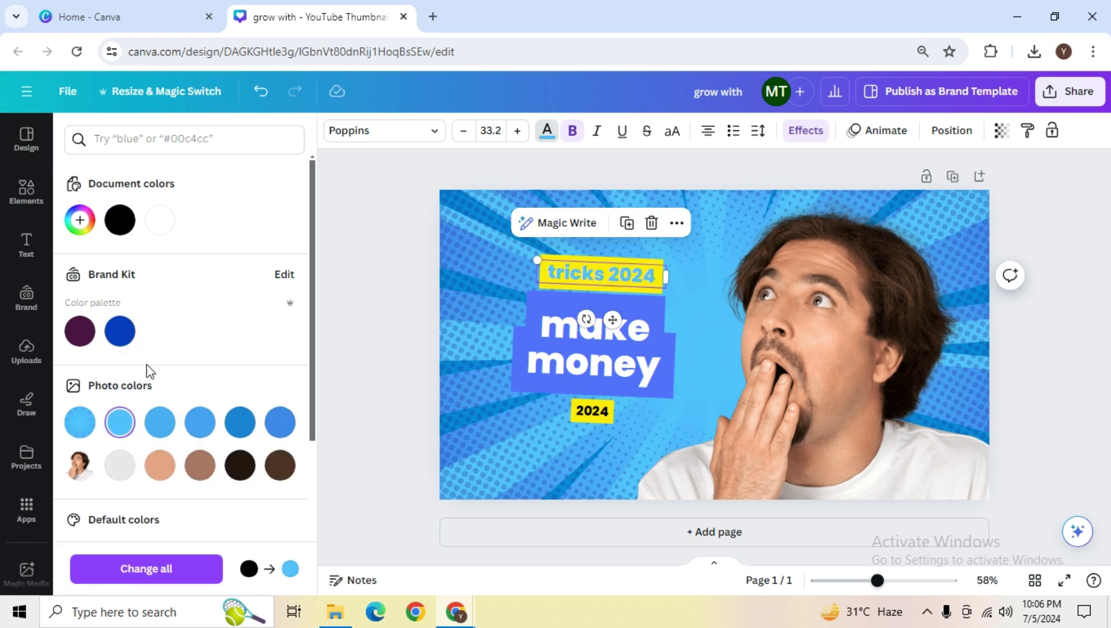
left_click(121, 221)
key("Escape")
- Replace the blue sunburst background image with the dark blue gradient graphic from an elements search for "background", filling the page
left_click(476, 442)
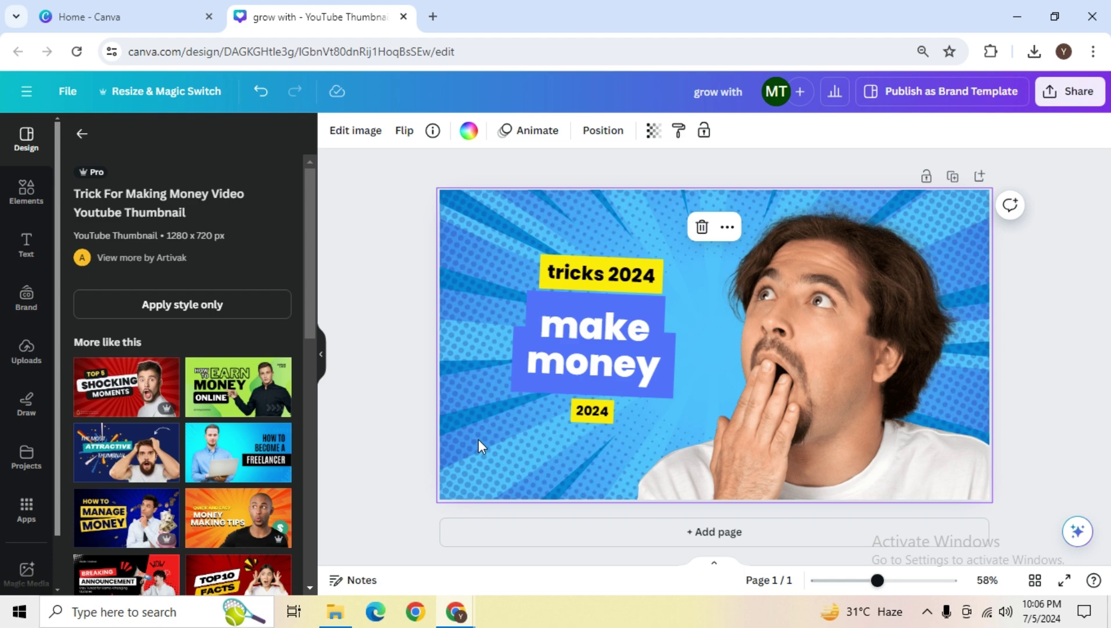
key("Delete")
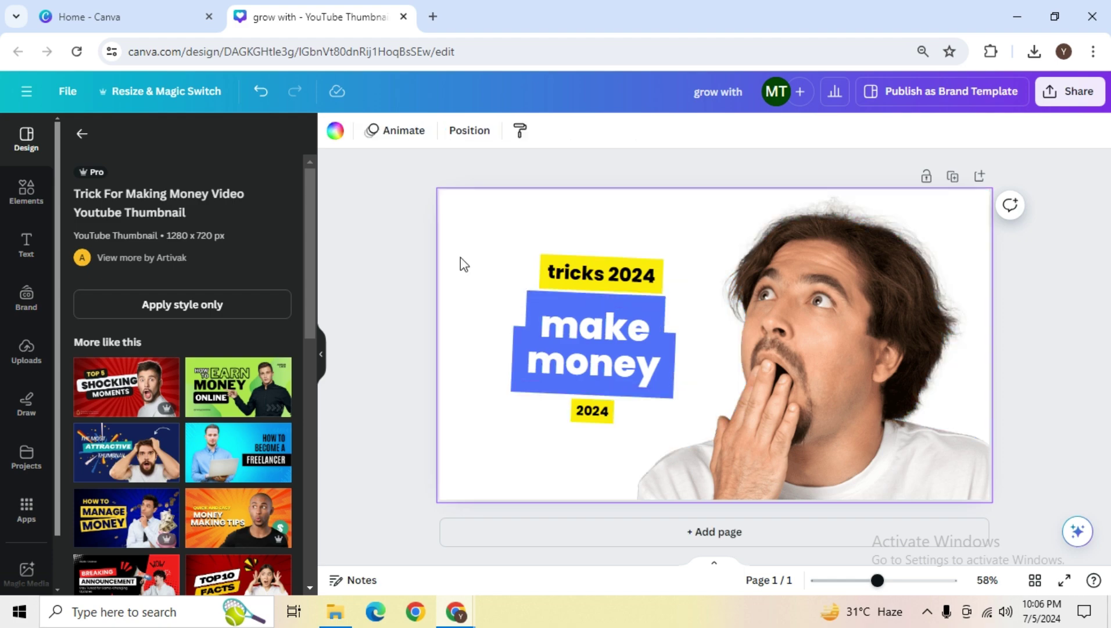
left_click(21, 189)
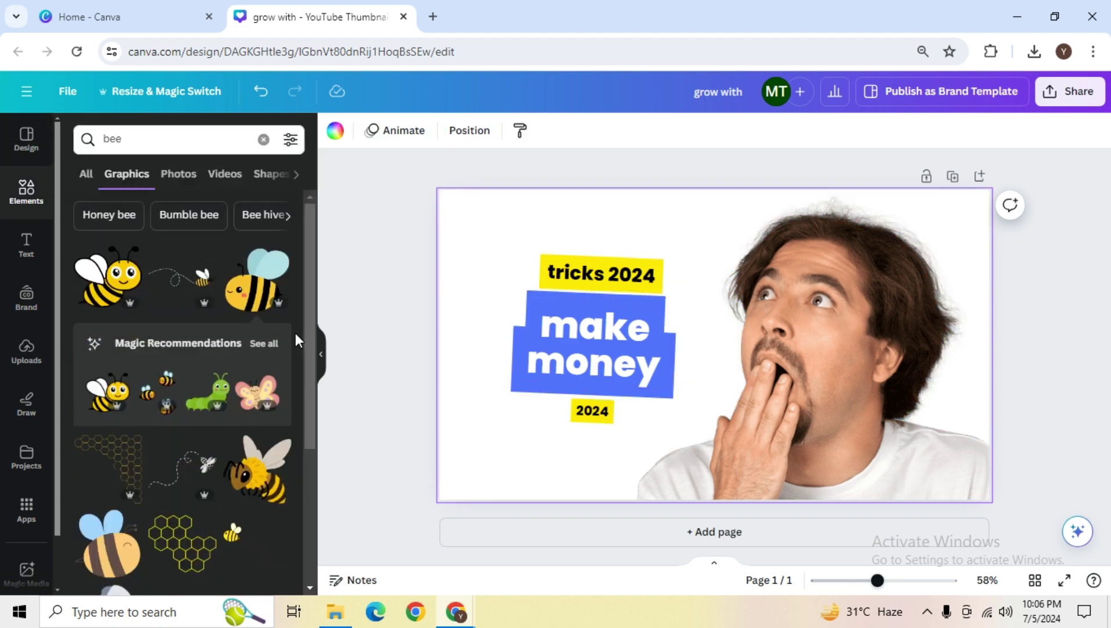
left_click(170, 145)
type("background")
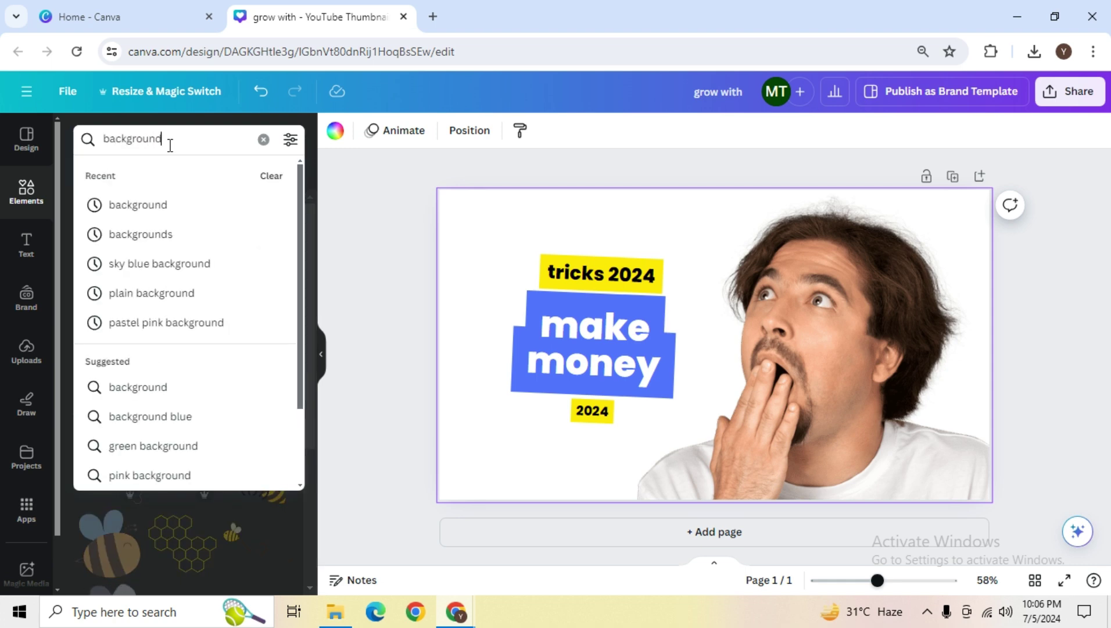
key("Return")
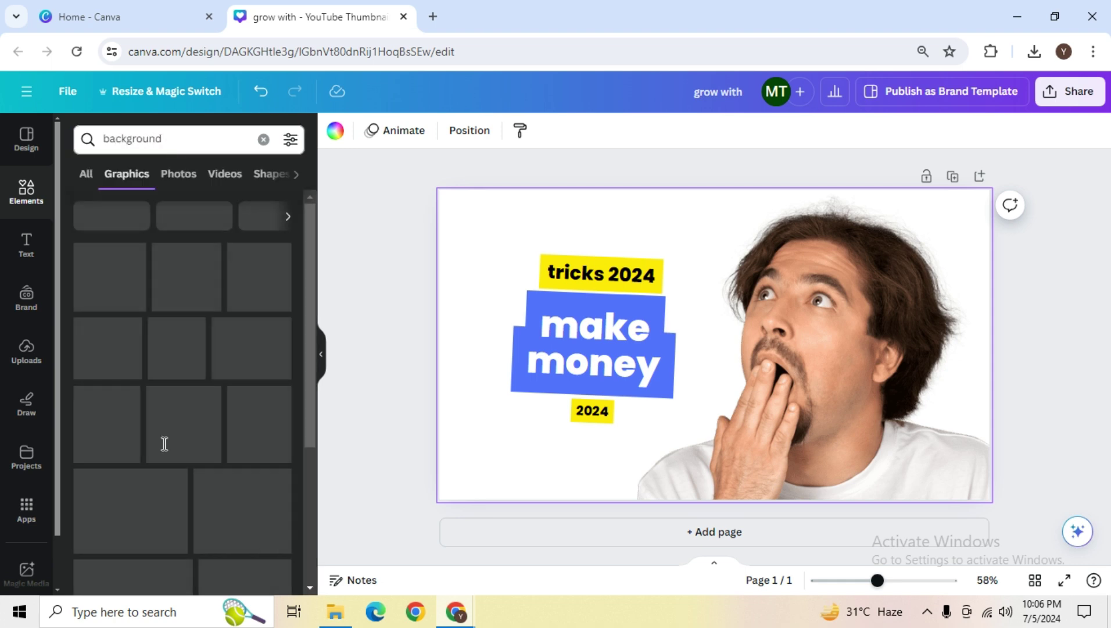
left_click_drag(182, 363, 574, 563)
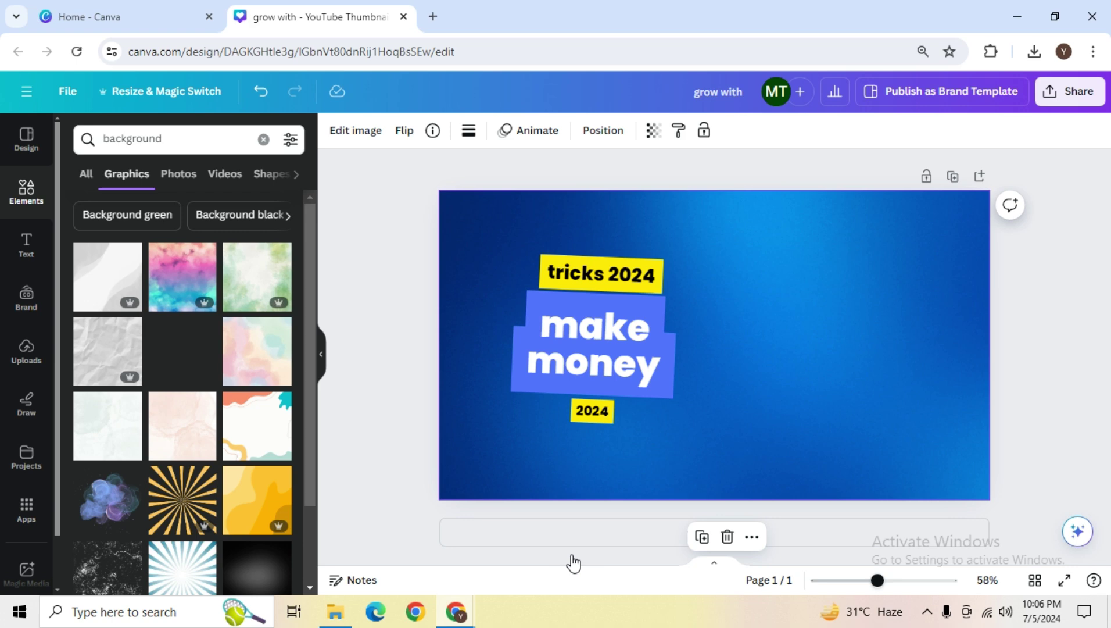
left_click(378, 338)
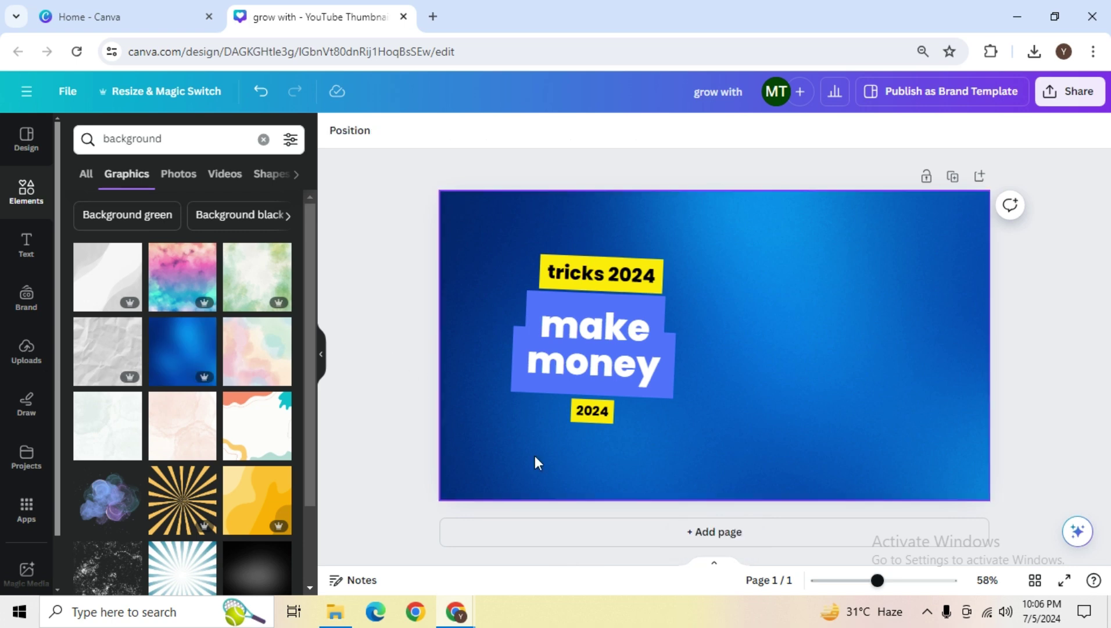
- Send the blue gradient image to the back, behind the text and the man's photo
left_click(448, 276)
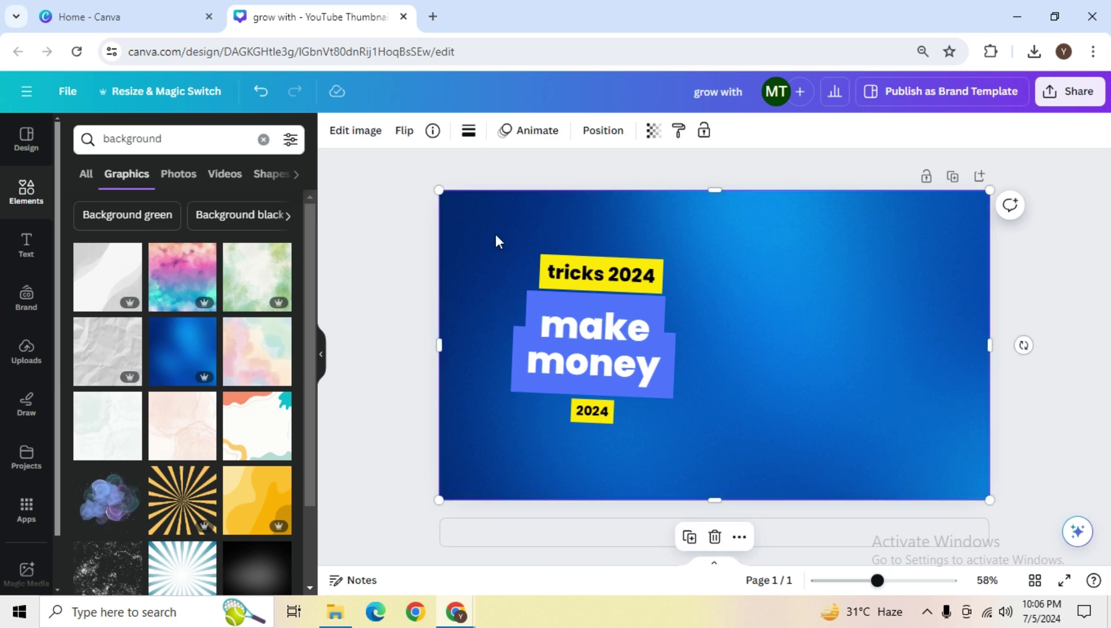
left_click(602, 130)
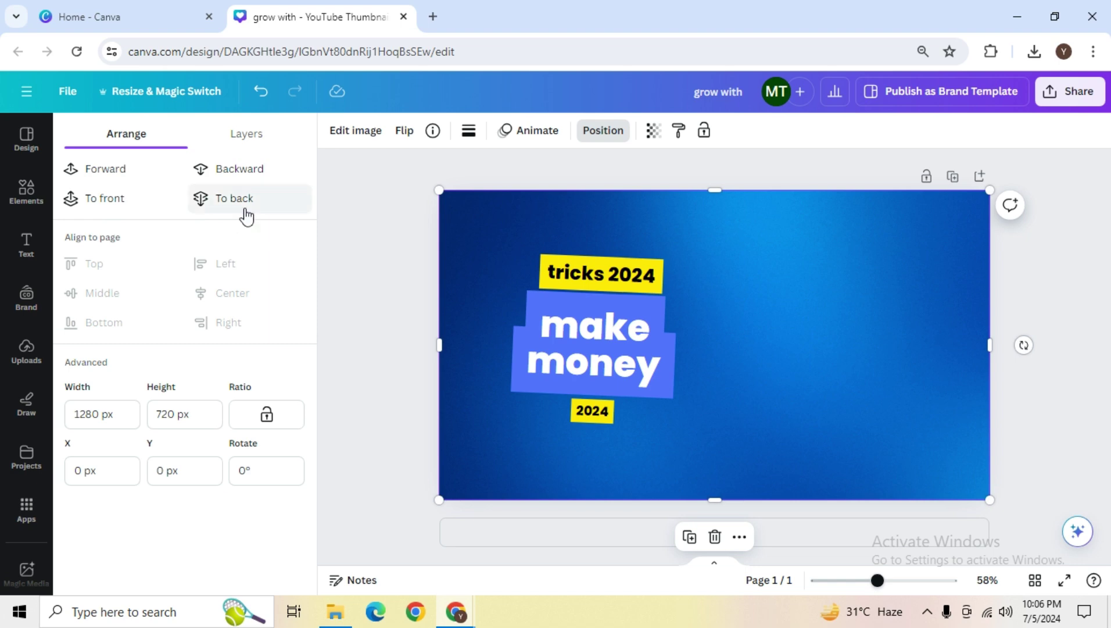
left_click(201, 198)
left_click(401, 367)
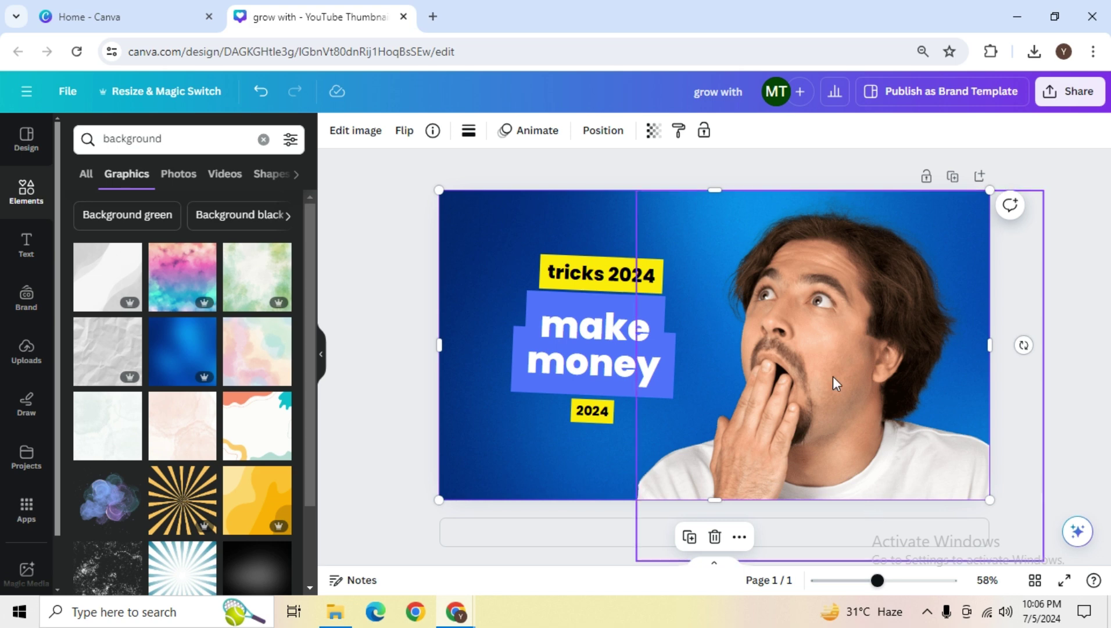
- Delete the surprised man's photo from the thumbnail and search the photo elements for "men"
left_click(833, 342)
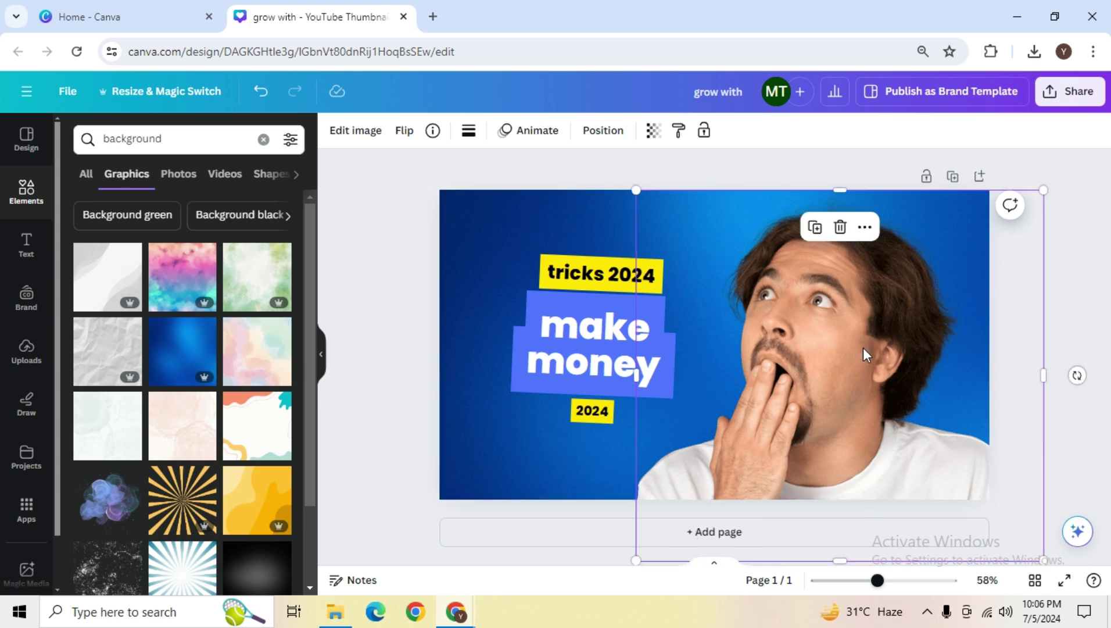
key("Delete")
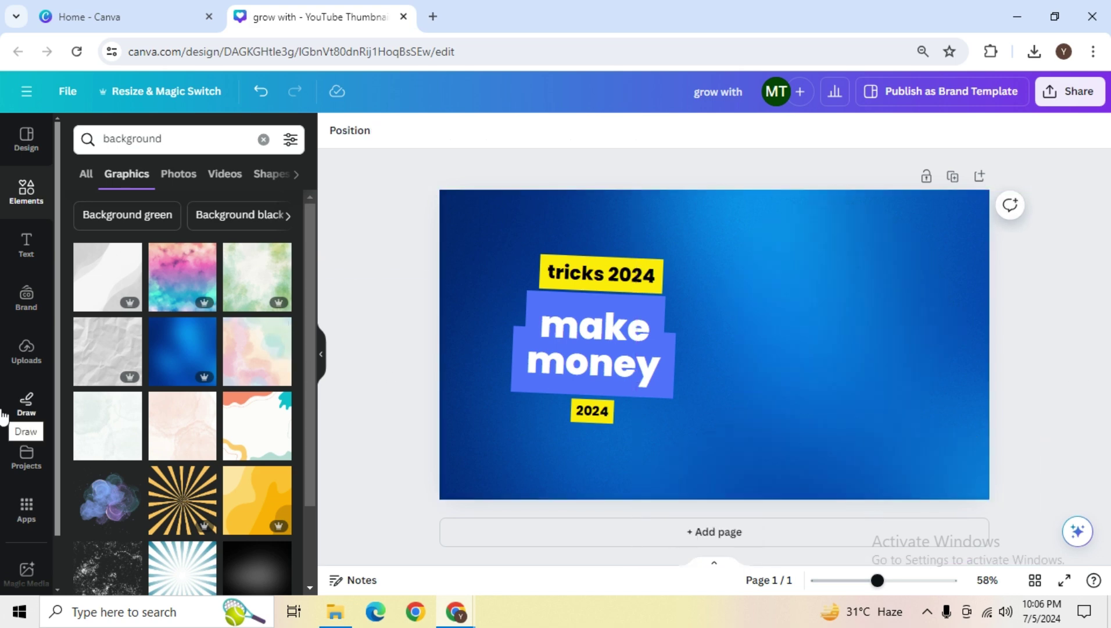
left_click(187, 144)
double_click(182, 145)
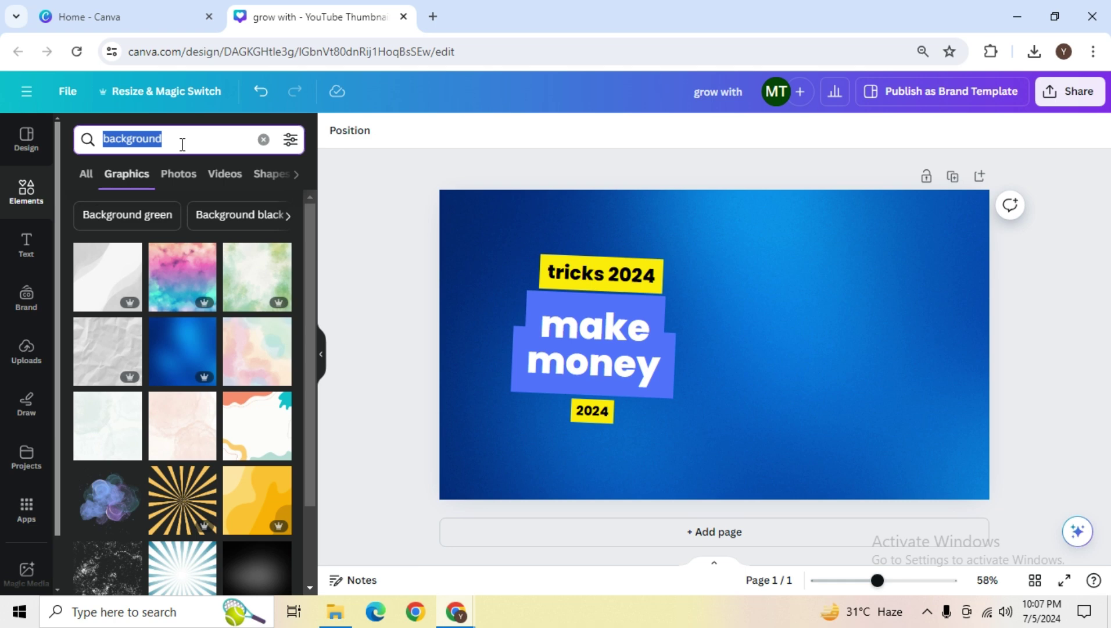
type("men")
key("Return")
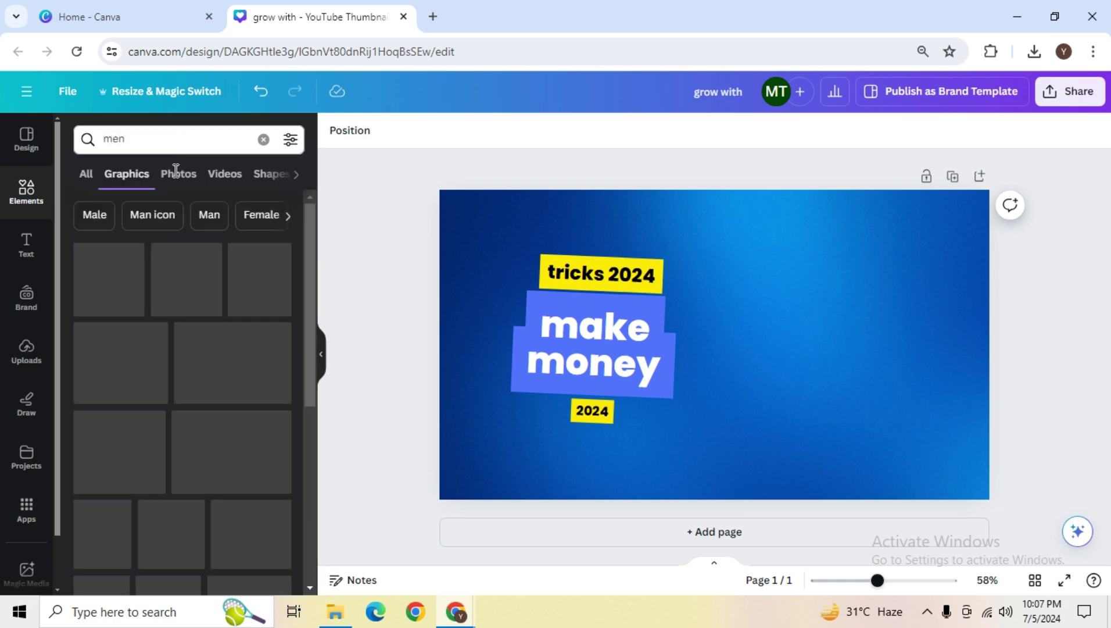
left_click(185, 178)
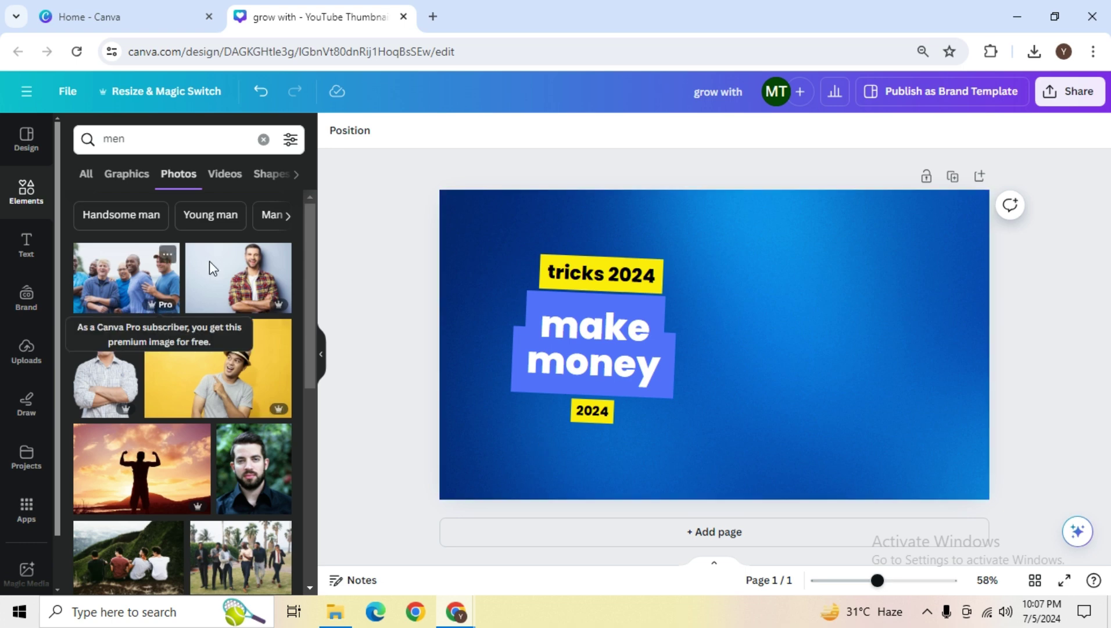
- Filter the "men" photo results to cut-outs only and browse them for a suitable person
left_click(290, 139)
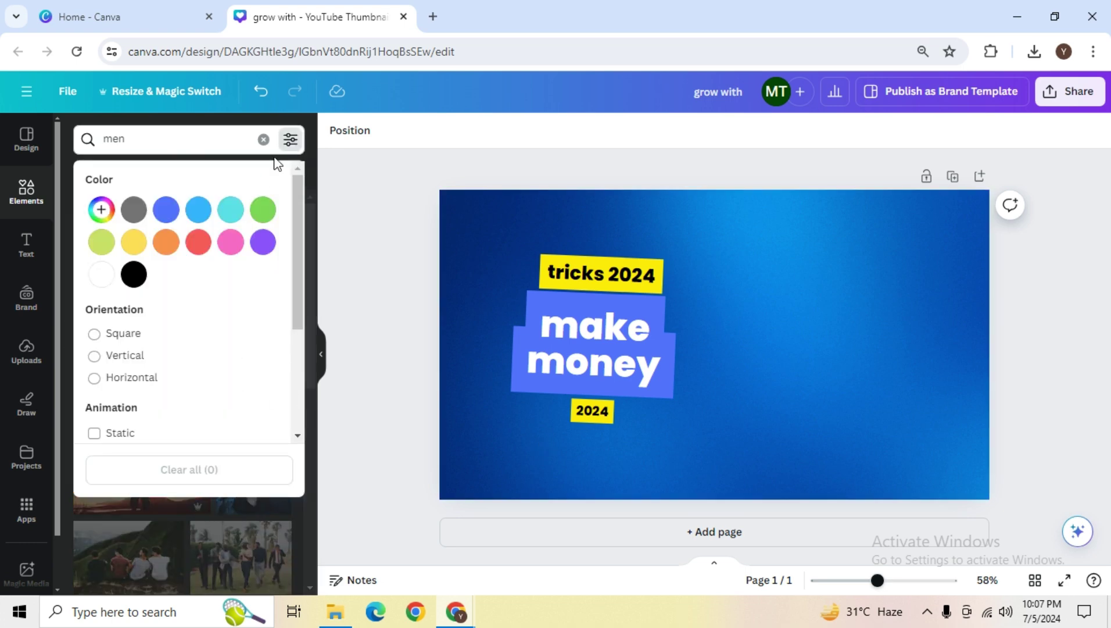
scroll(100, 360, "down", 3)
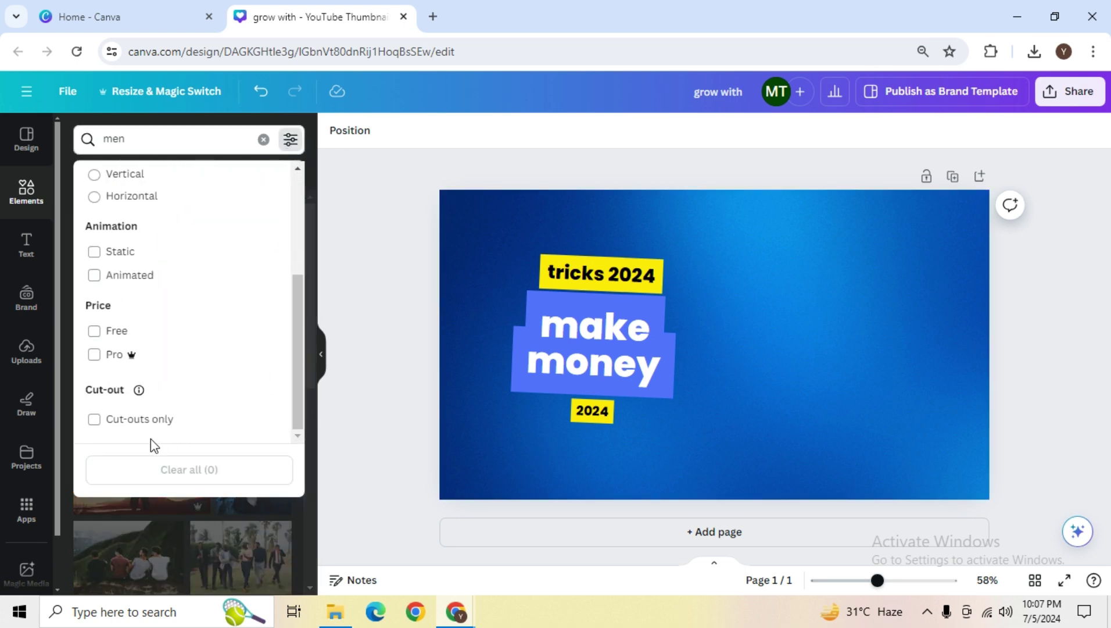
left_click(94, 419)
left_click(391, 397)
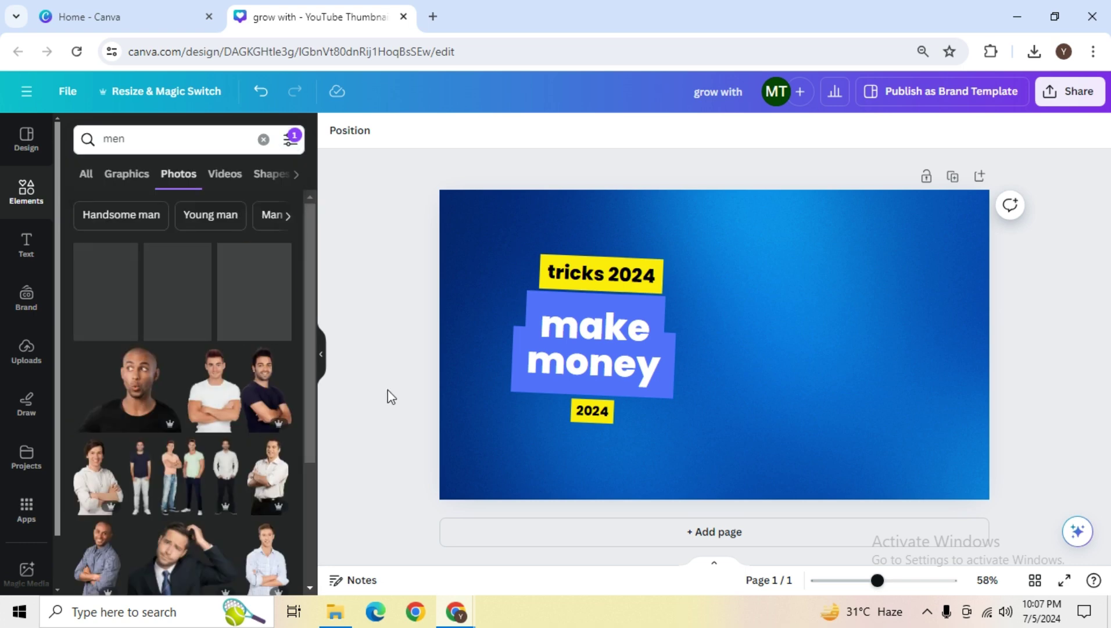
scroll(220, 457, "down", 5)
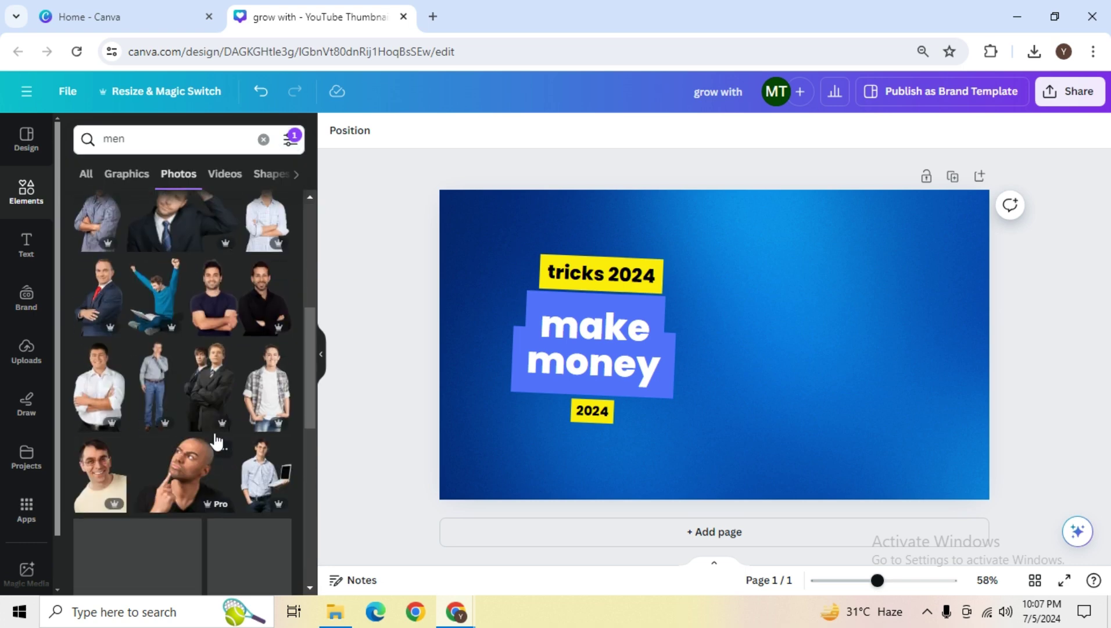
- Add the cut-out photo of the cheering man with a laptop, enlarge it and place it over the right half of the thumbnail
left_click(155, 294)
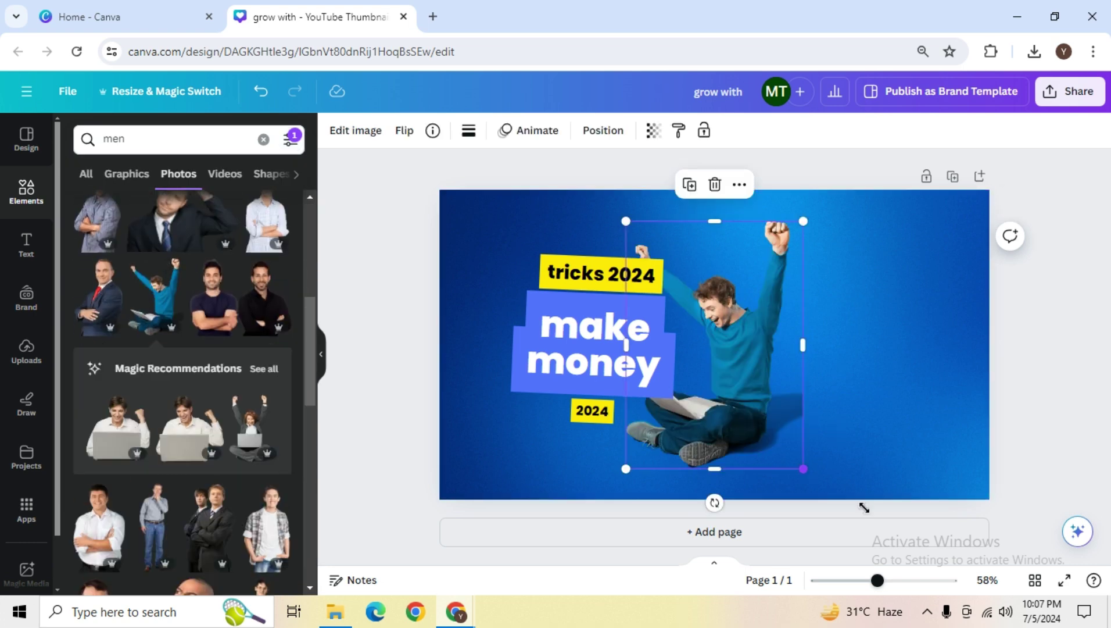
left_click_drag(865, 508, 895, 599)
left_click_drag(745, 377, 805, 335)
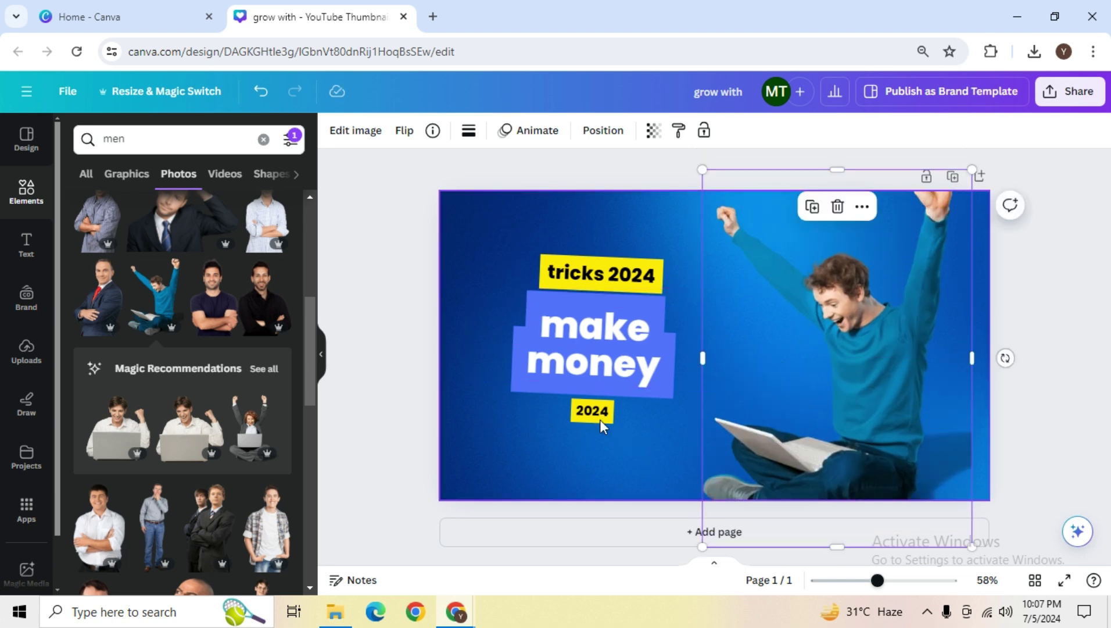
left_click(390, 344)
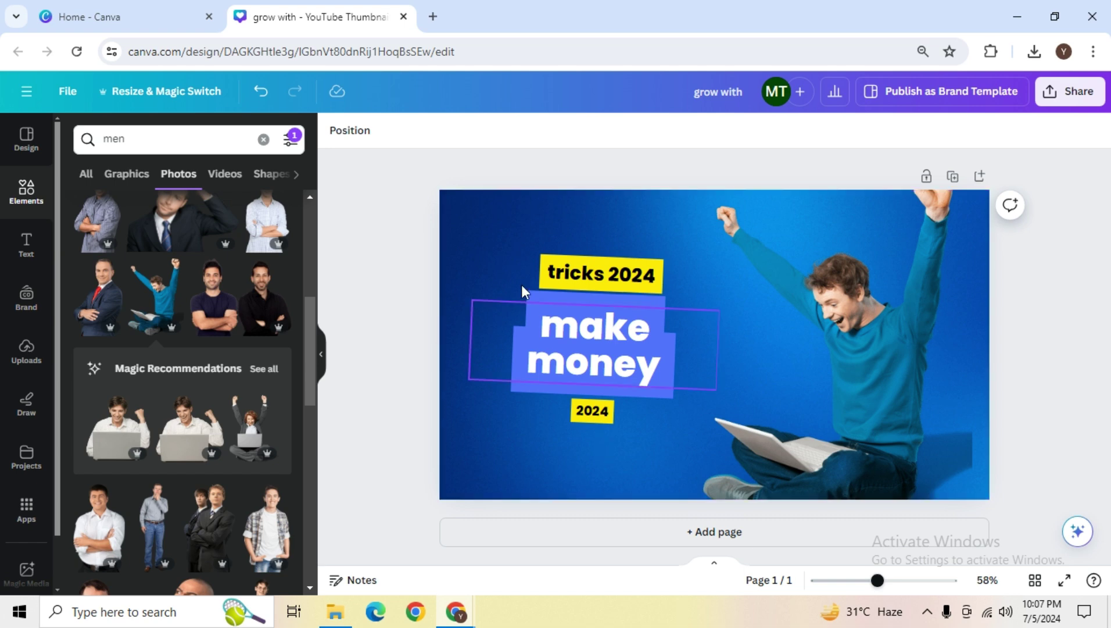
- Enlarge the "tricks 2024", "make money" and "2024" texts together and move them into the left half of the thumbnail
left_click(565, 282)
left_click(545, 273)
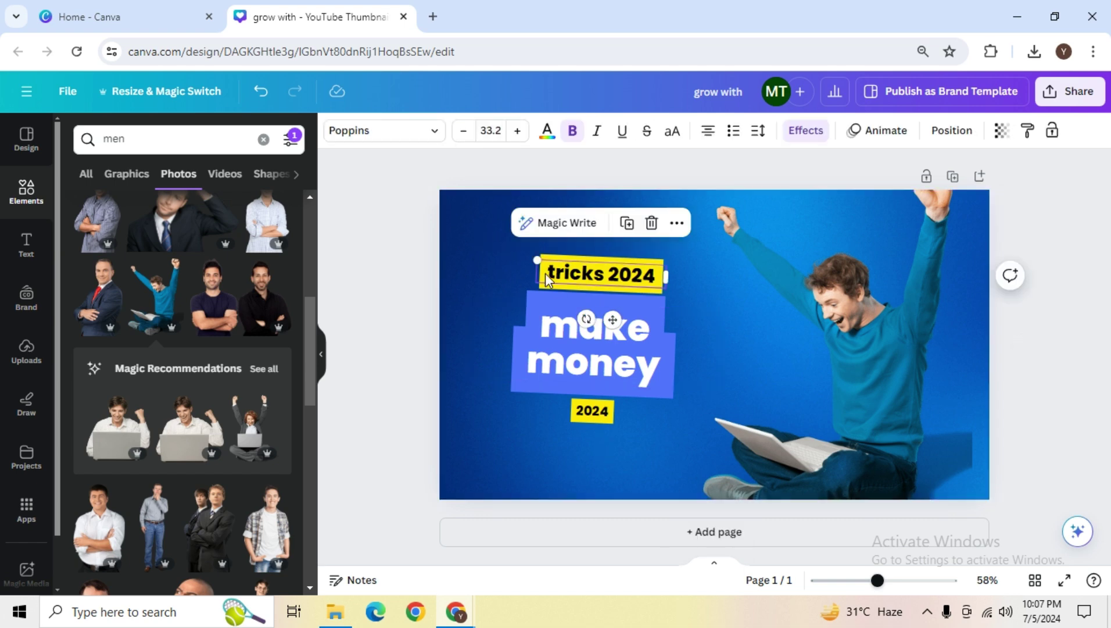
left_click(501, 267)
left_click_drag(412, 257, 654, 459)
left_click_drag(720, 423, 839, 493)
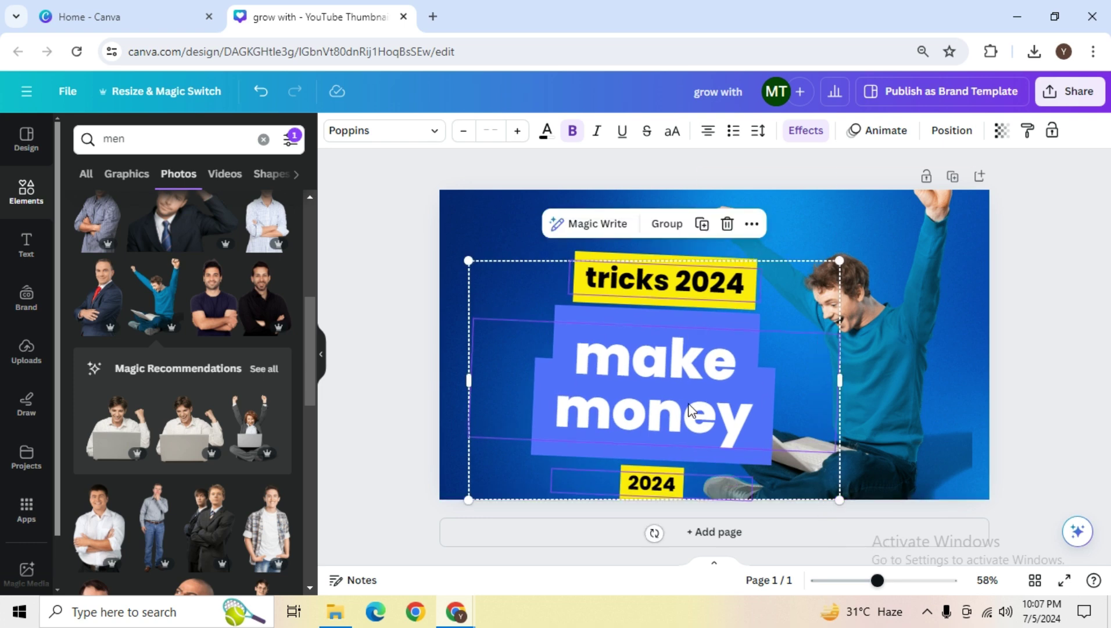
left_click_drag(670, 399, 619, 368)
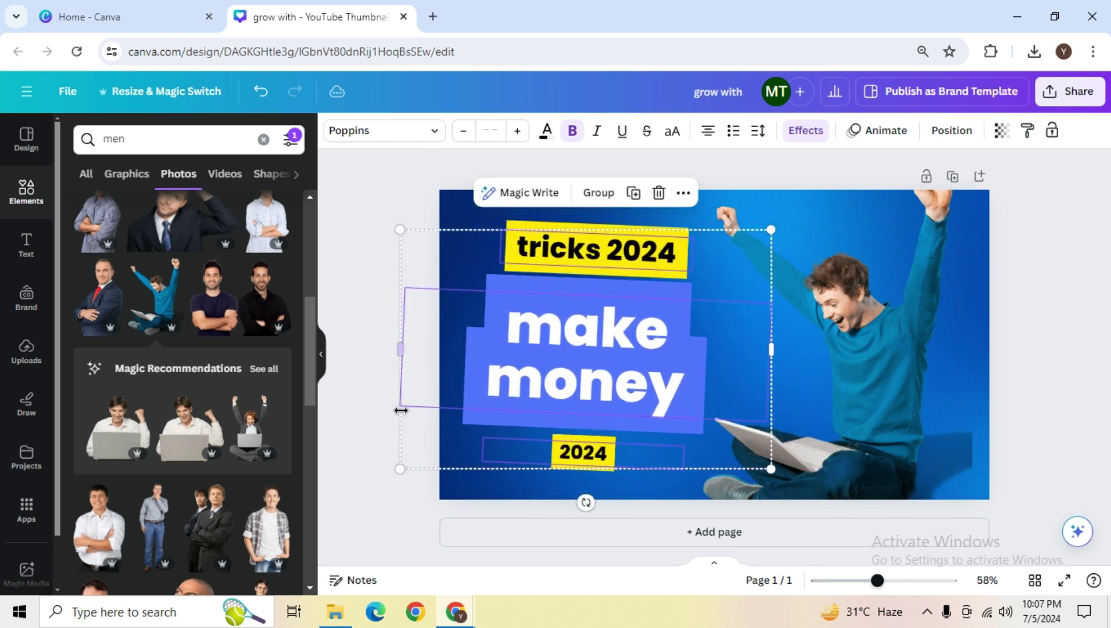
left_click(393, 384)
- Clear the cut-out filter and show the graphics results for "men"
left_click(290, 140)
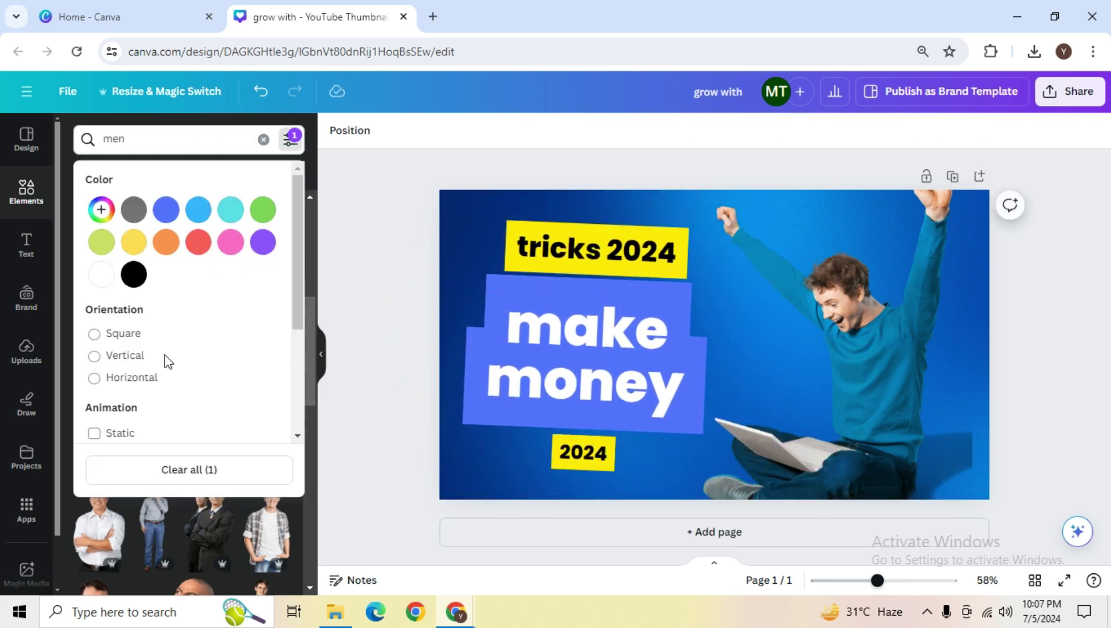
left_click(173, 470)
left_click(360, 301)
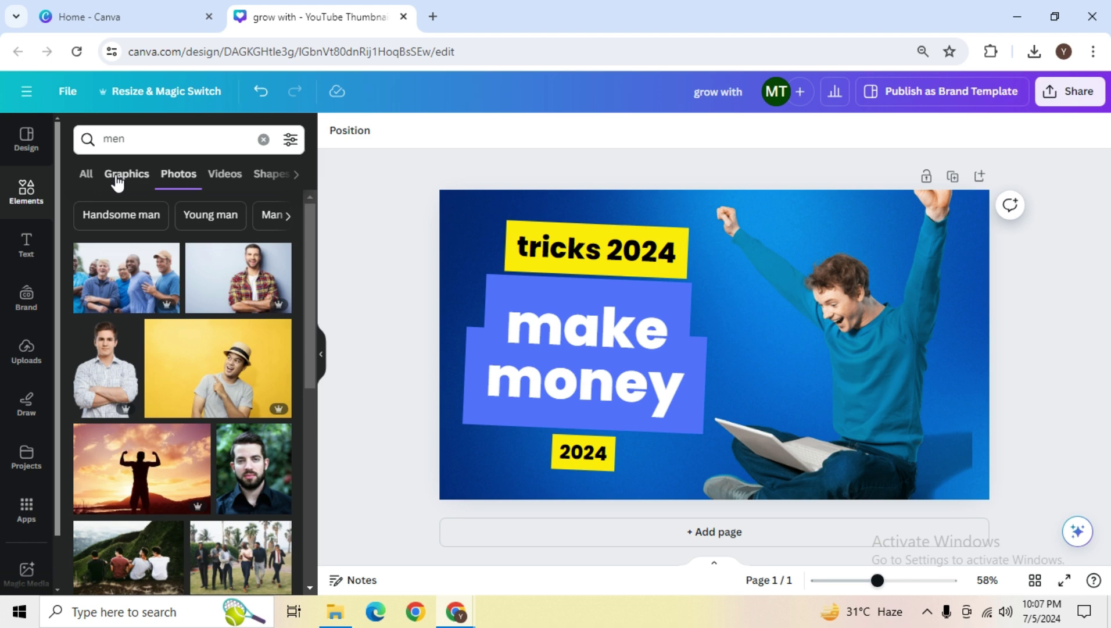
left_click(118, 177)
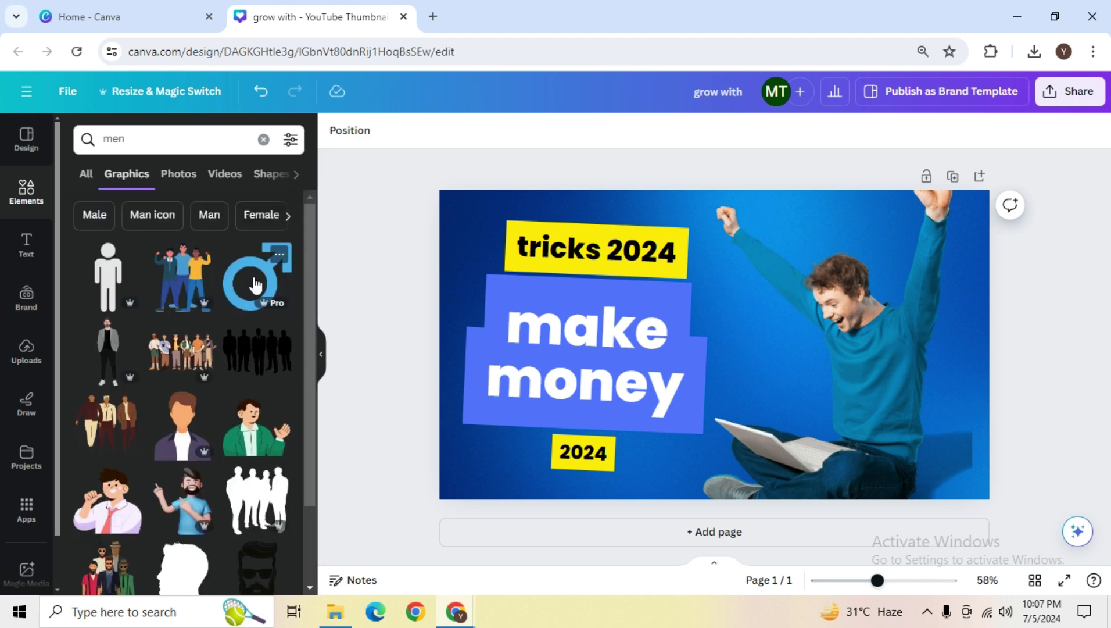
- Add the blue male symbol graphic, shrink it and place it between the "make money" text and the man
left_click(254, 285)
left_click_drag(750, 342, 805, 344)
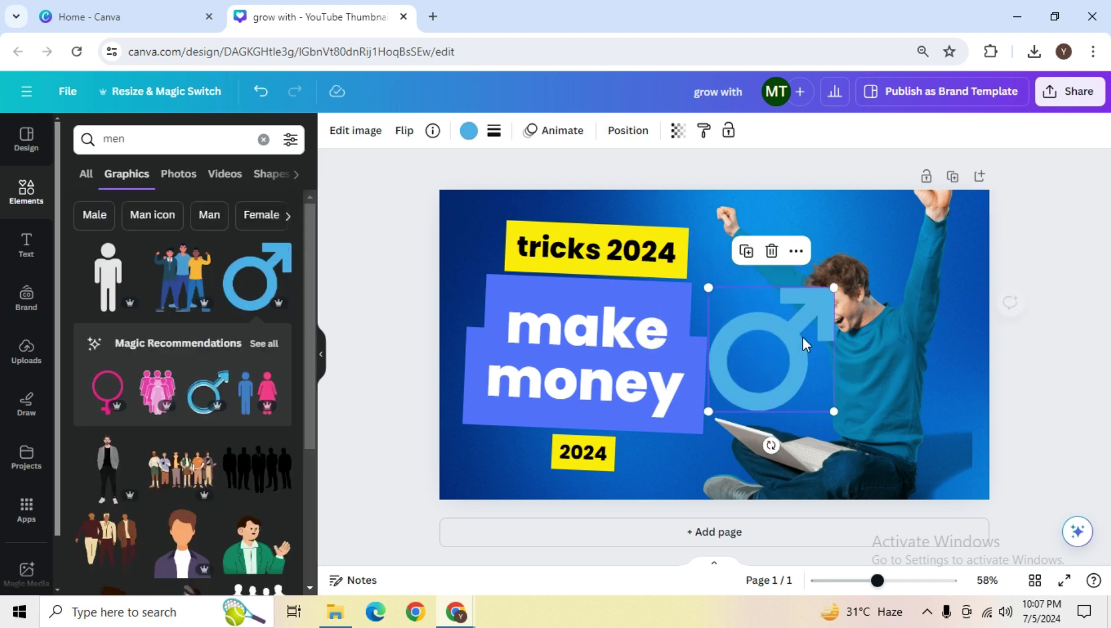
left_click_drag(834, 287, 794, 318)
left_click_drag(739, 389, 760, 388)
left_click(1018, 424)
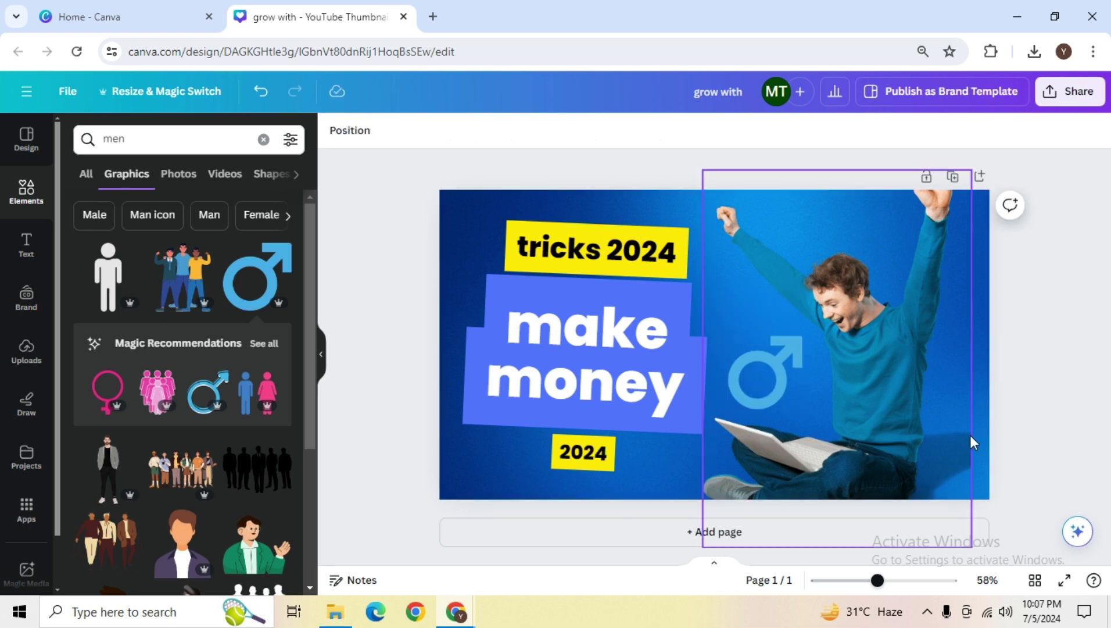
- Add a blank second page and delete page 1 with the money thumbnail
left_click(30, 141)
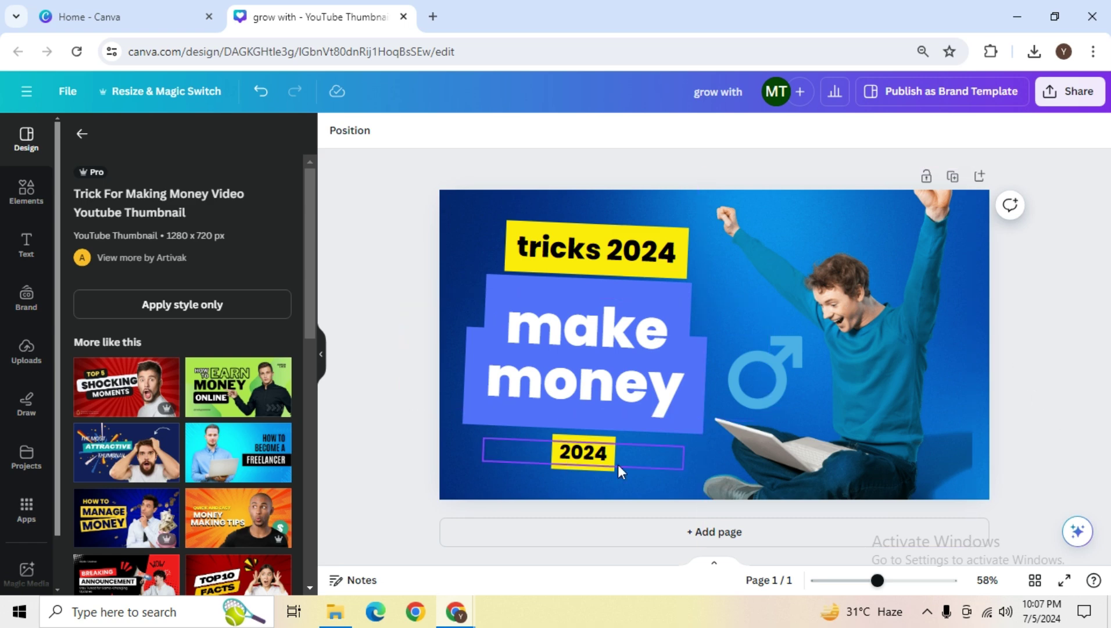
left_click(703, 534)
scroll(892, 352, "up", 5)
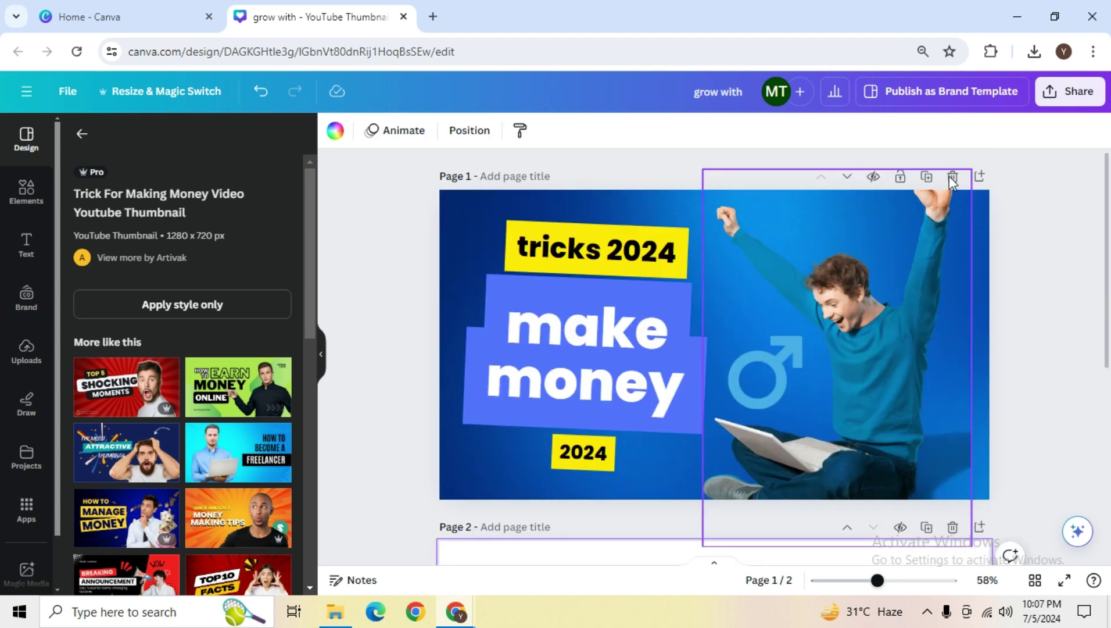
left_click(953, 177)
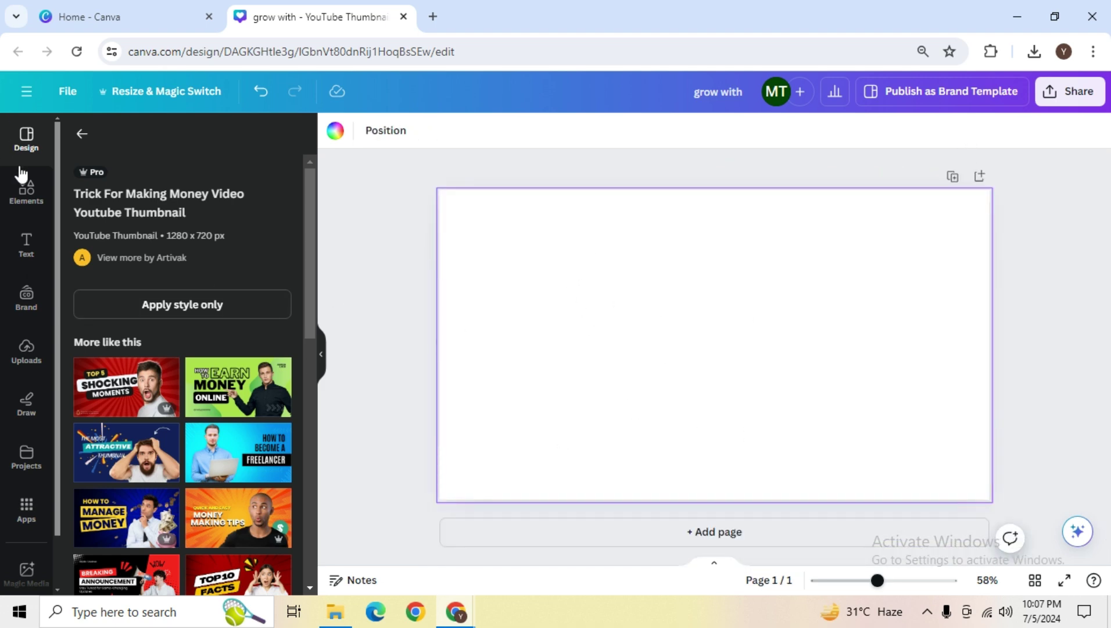
- Search the graphics for "background" and fill the blank page with the white design of orange, teal and yellow wavy shapes
left_click(23, 190)
left_click(183, 140)
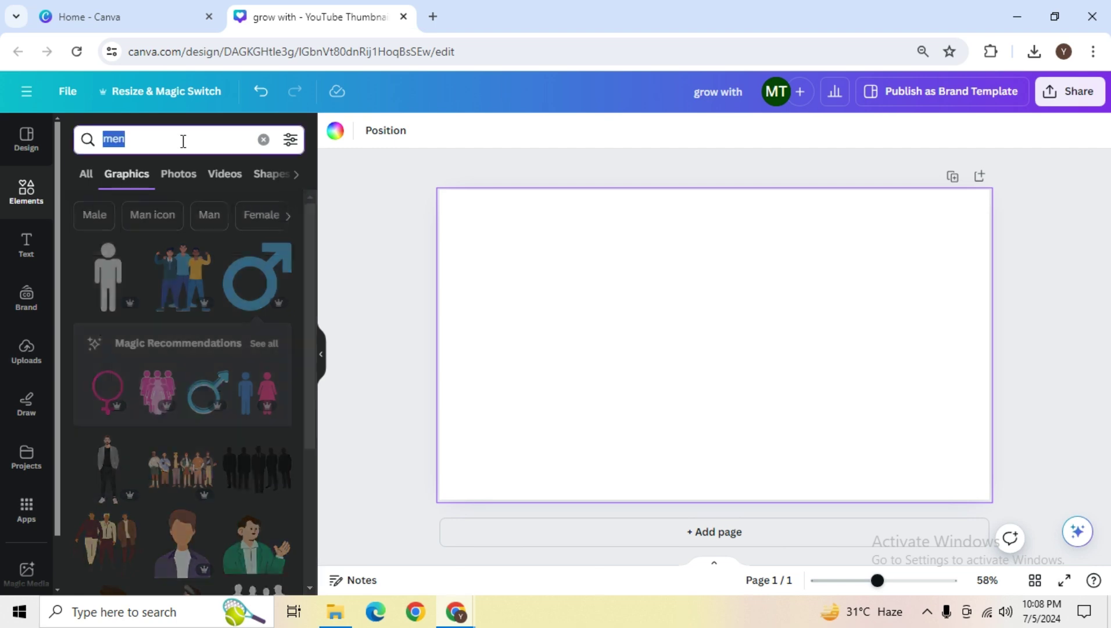
type("background")
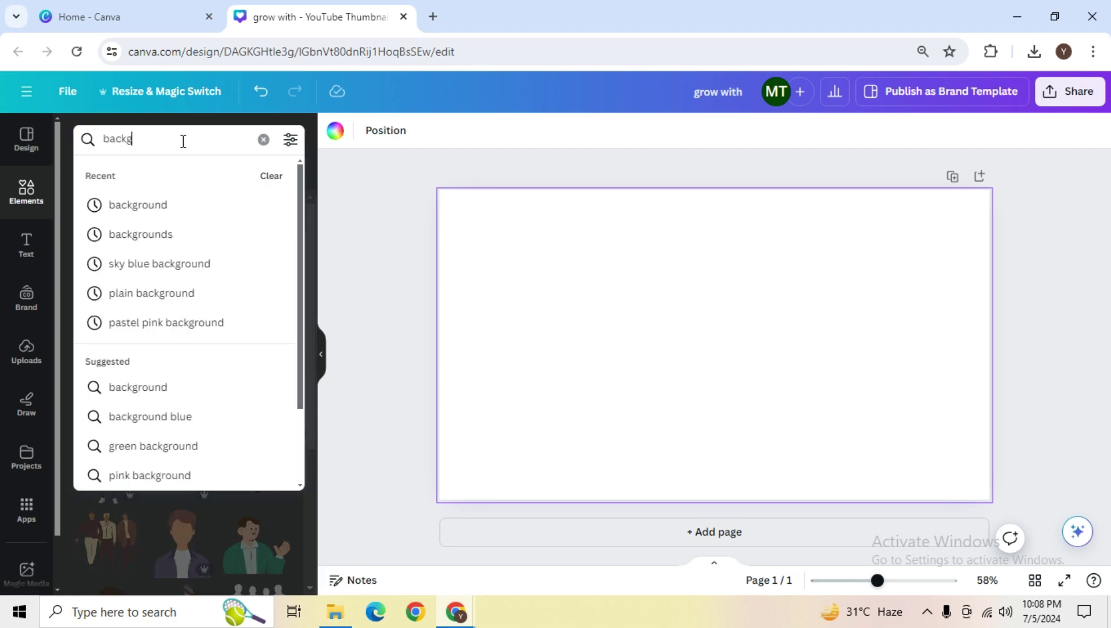
key("Return")
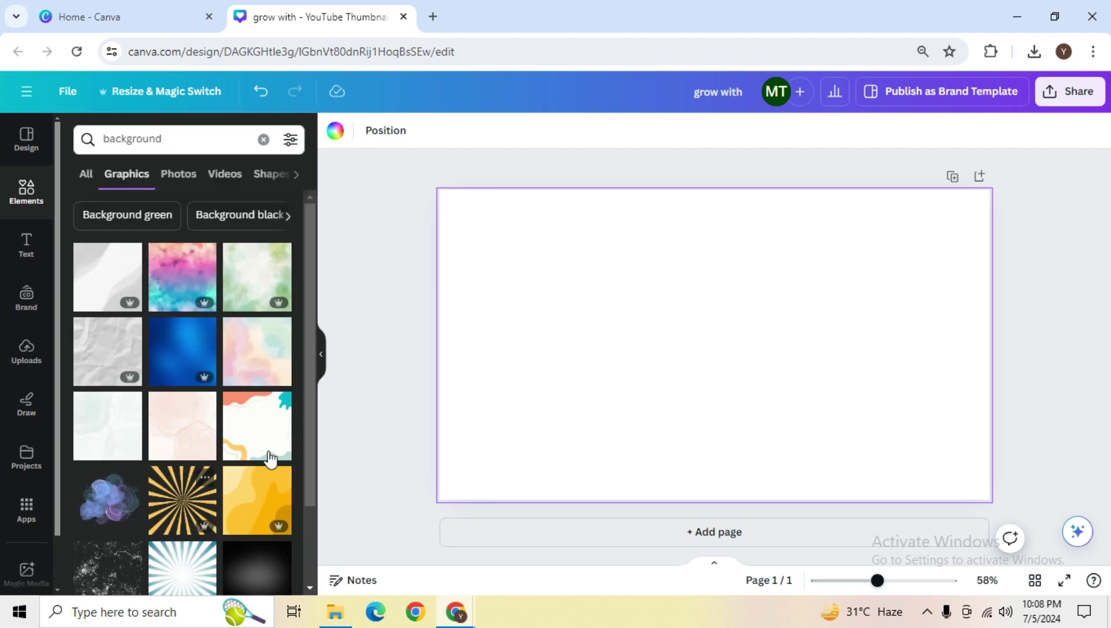
left_click_drag(265, 440, 561, 430)
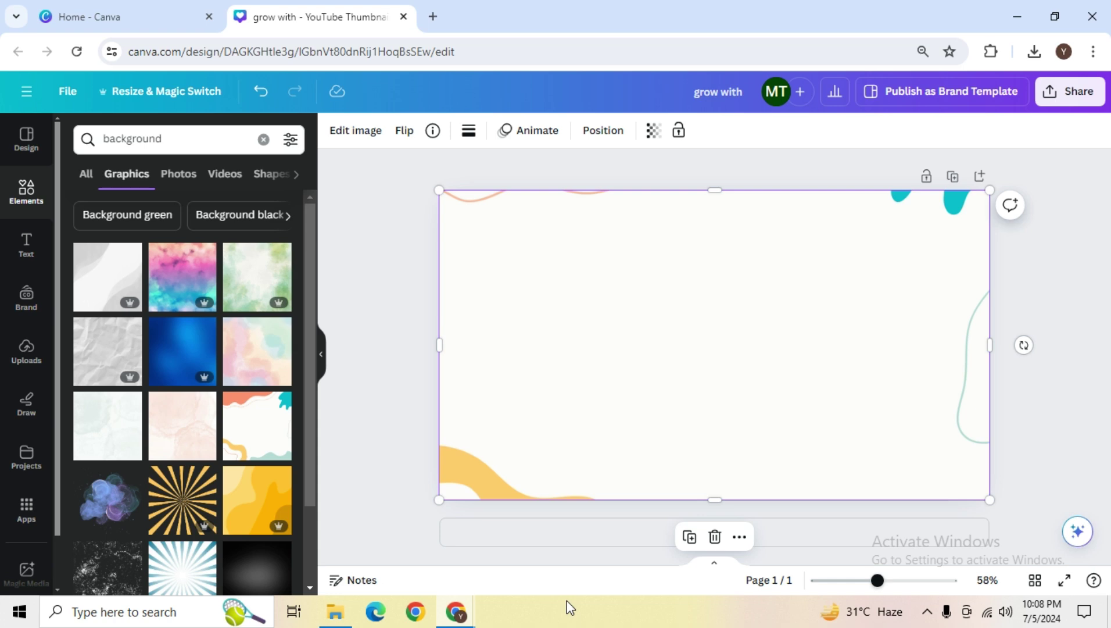
key("Return")
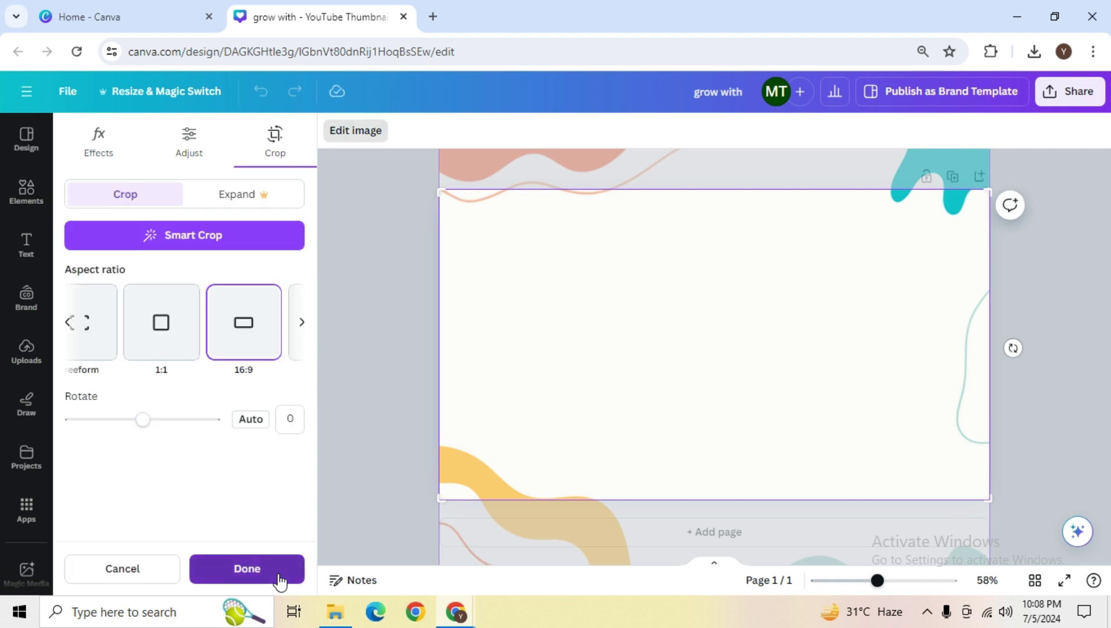
left_click(279, 580)
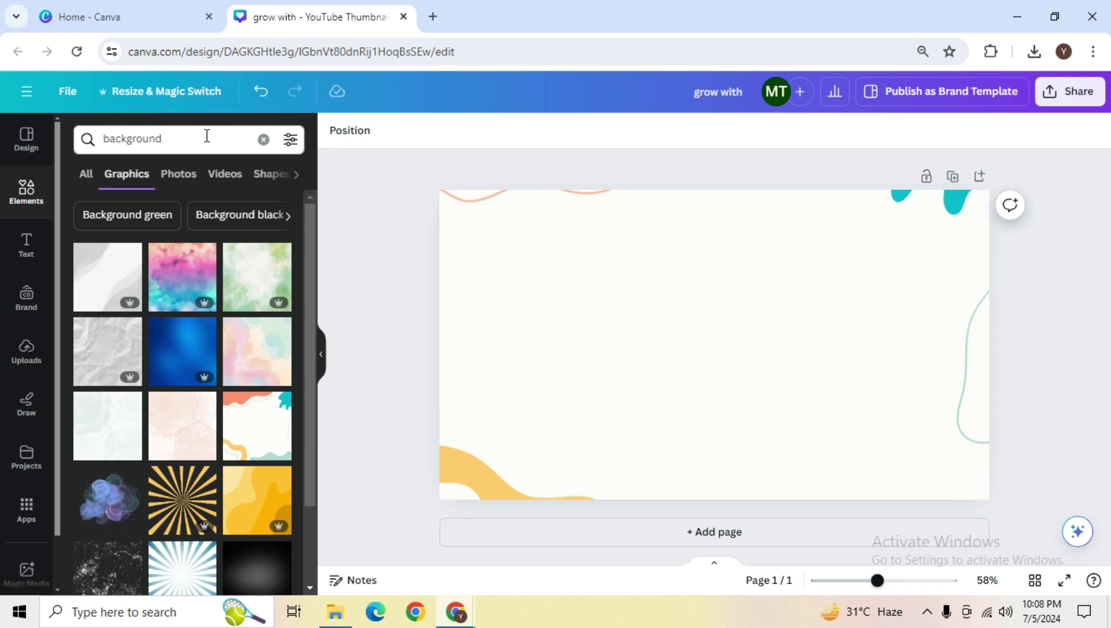
- Search the graphics for "animal" and try the yellow giraffe on the page
left_click(187, 146)
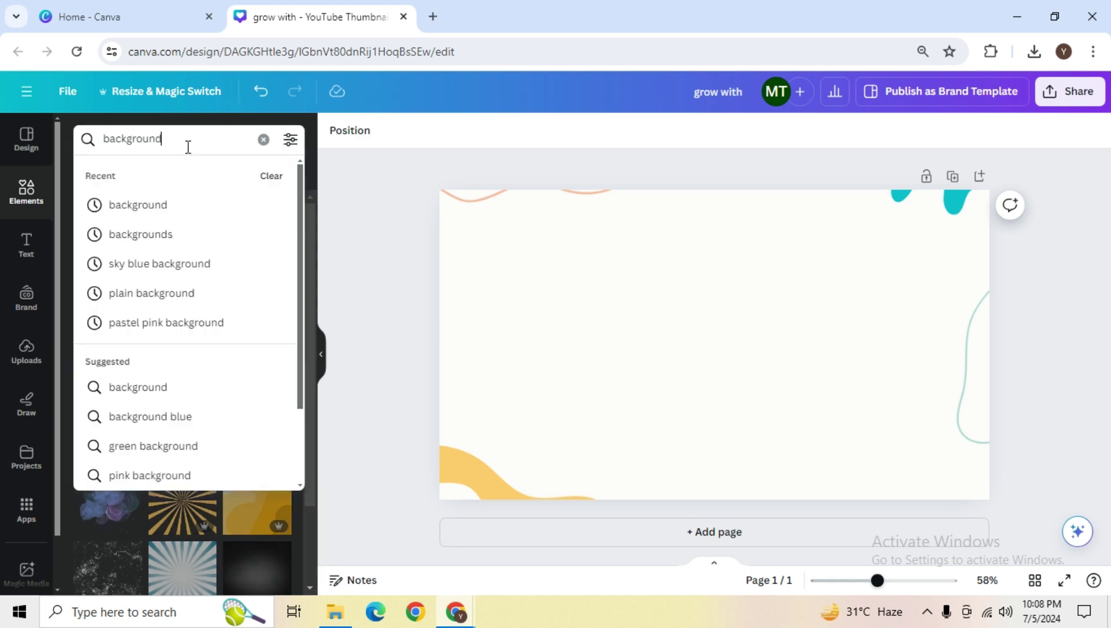
double_click(188, 147)
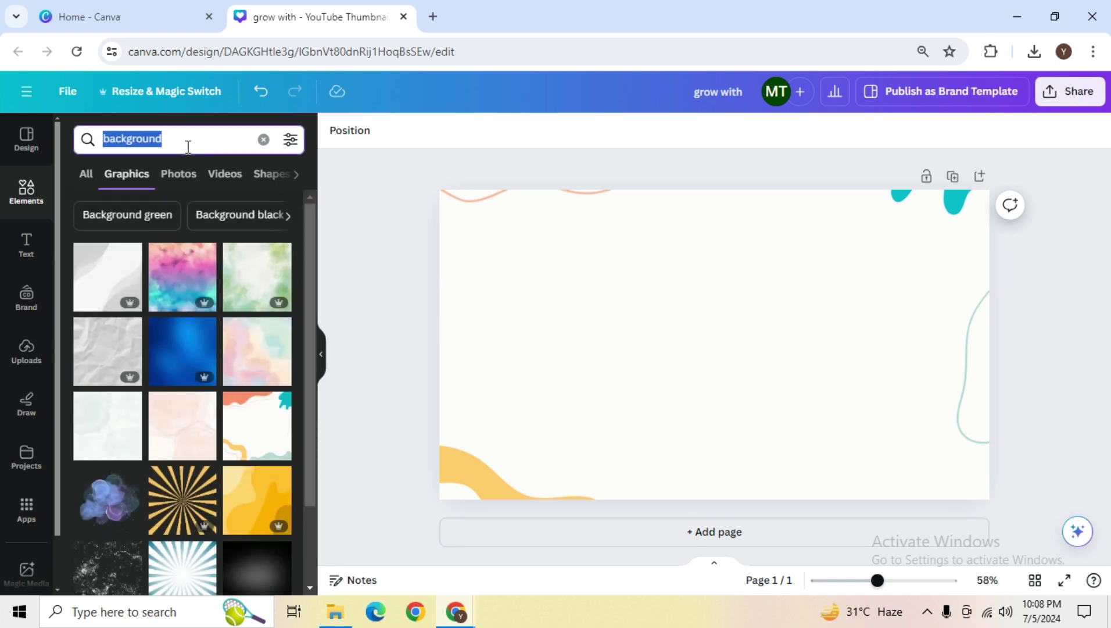
type("animal")
key("Return")
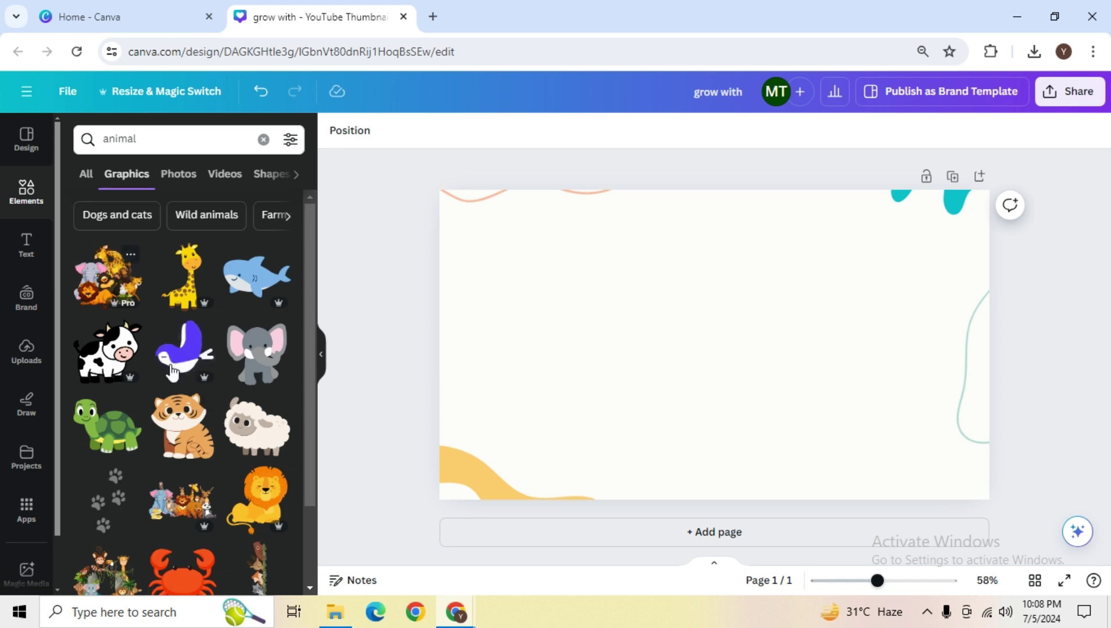
left_click(204, 298)
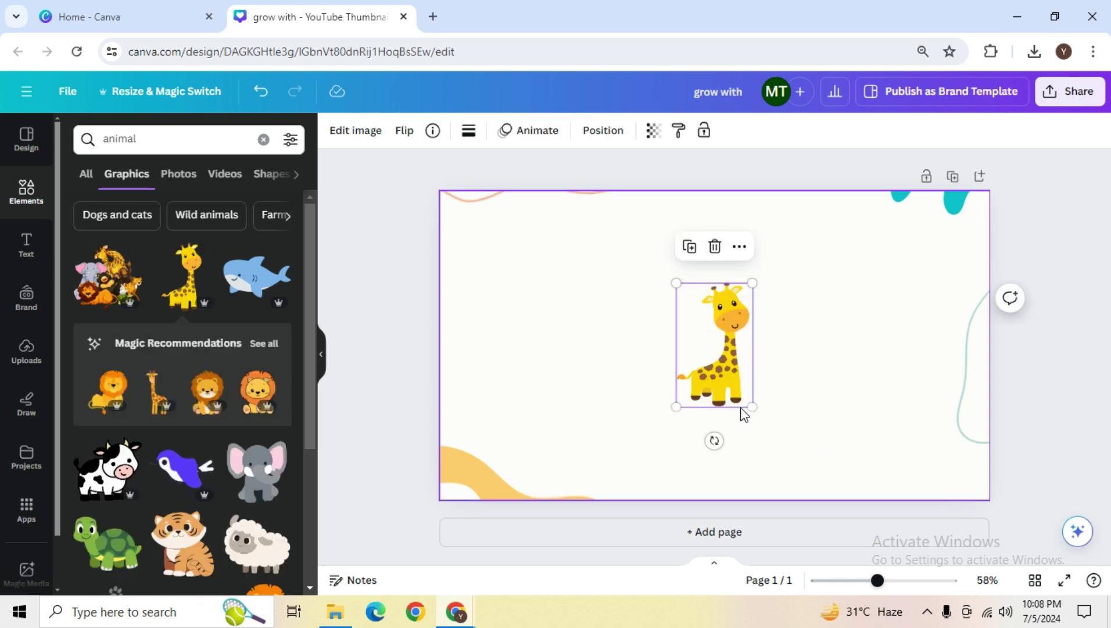
- Replace the giraffe with the sitting orange-maned lion, enlarge it and place it in the left half of the page
left_click(247, 398)
left_click_drag(767, 407, 907, 537)
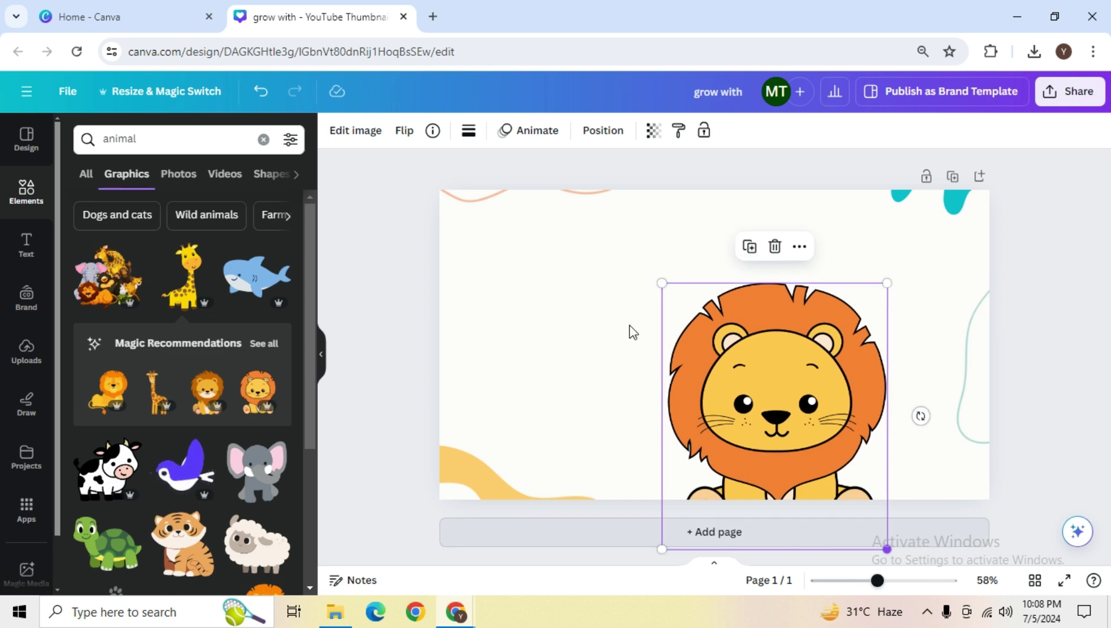
left_click_drag(825, 403, 612, 334)
left_click(838, 436)
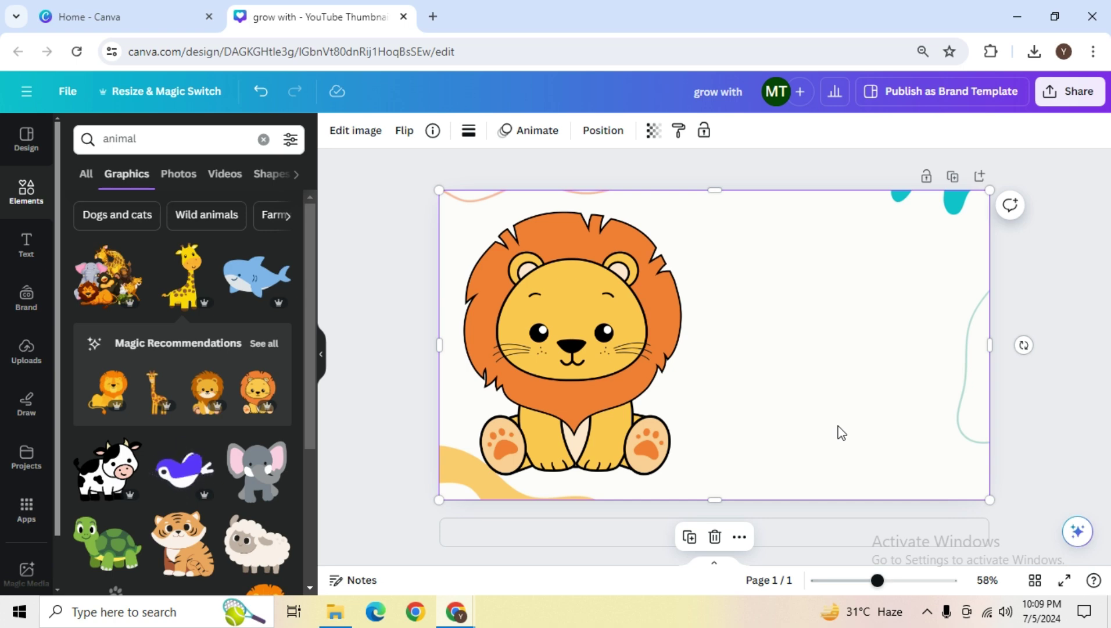
- Search the graphics for "jungle"
double_click(143, 138)
type("jungl")
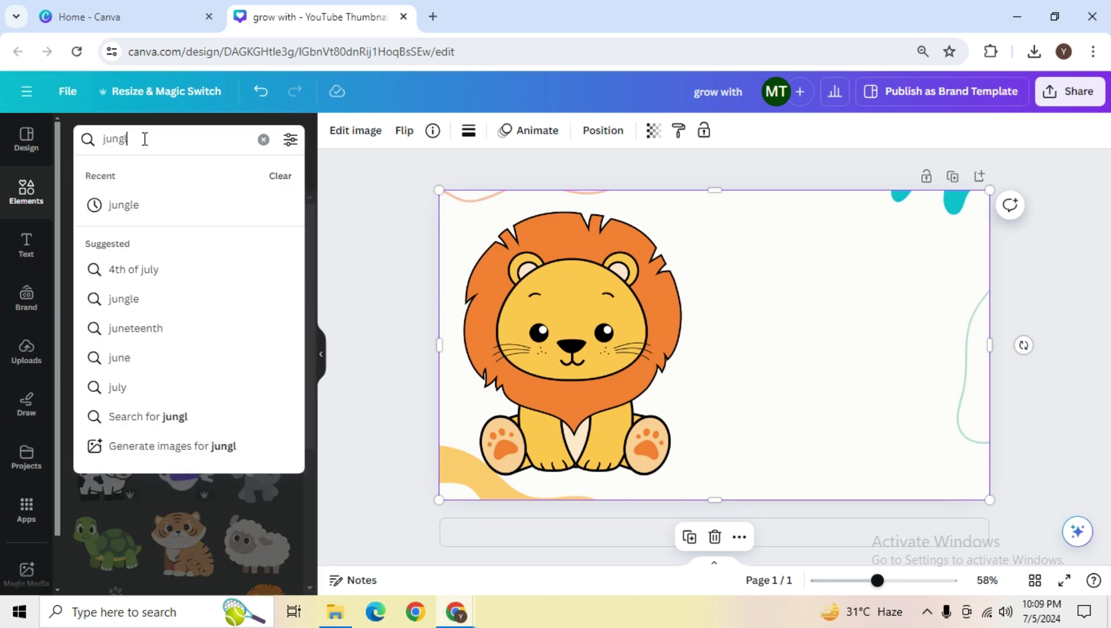
type("e")
key("Return")
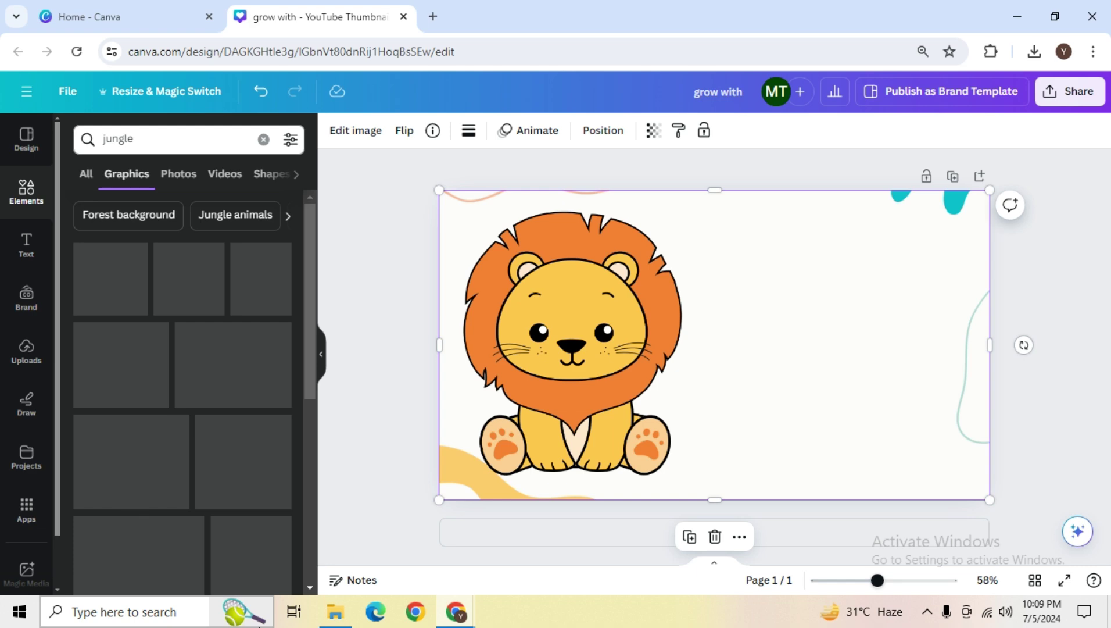
left_click_drag(200, 300, 152, 417)
- Add the hanging leafy vine graphic, enlarge it and place it at the page's upper right corner
left_click(123, 374)
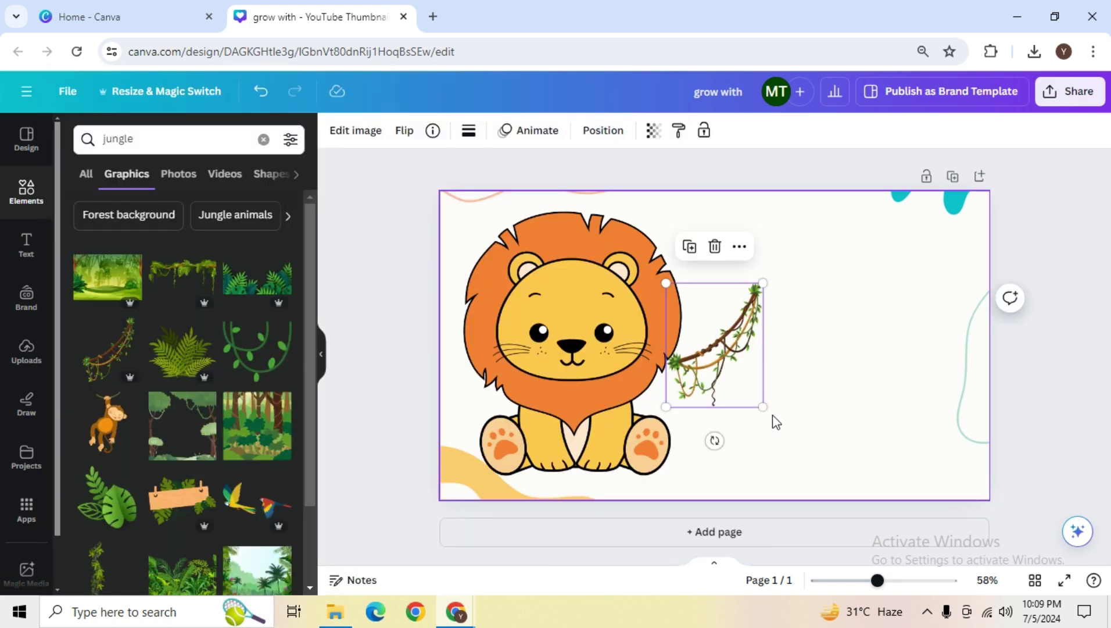
left_click_drag(762, 405, 982, 471)
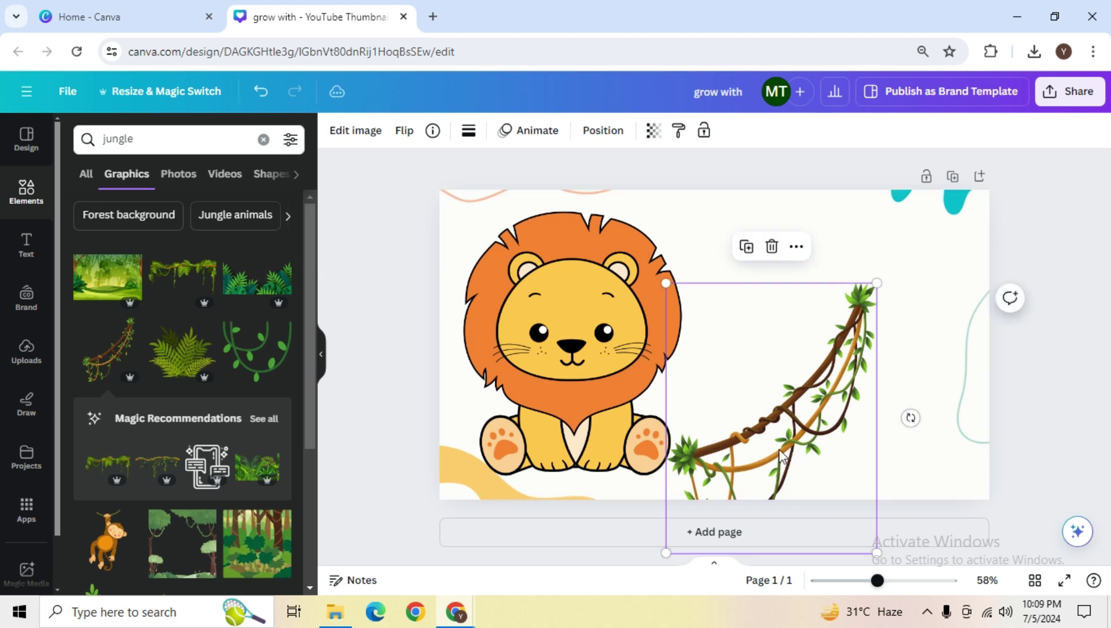
left_click_drag(777, 440, 896, 344)
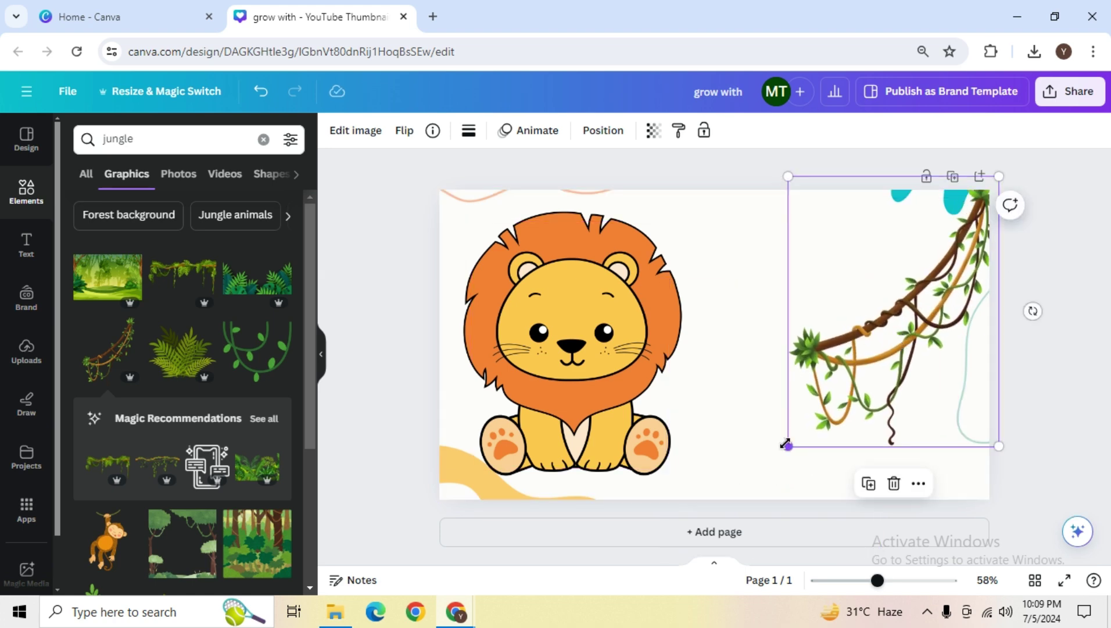
- Enlarge the hanging vine to fill the page's right side, then add the two flying parrots, shrunk, between it and the lion
left_click_drag(784, 447, 773, 385)
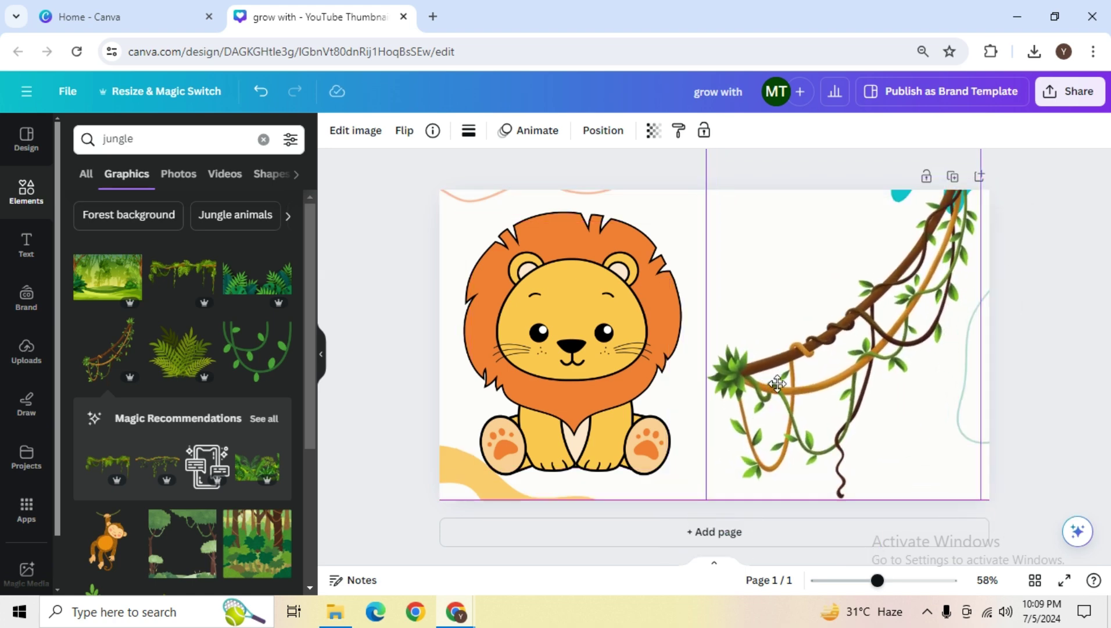
left_click(1030, 374)
scroll(167, 403, "down", 7)
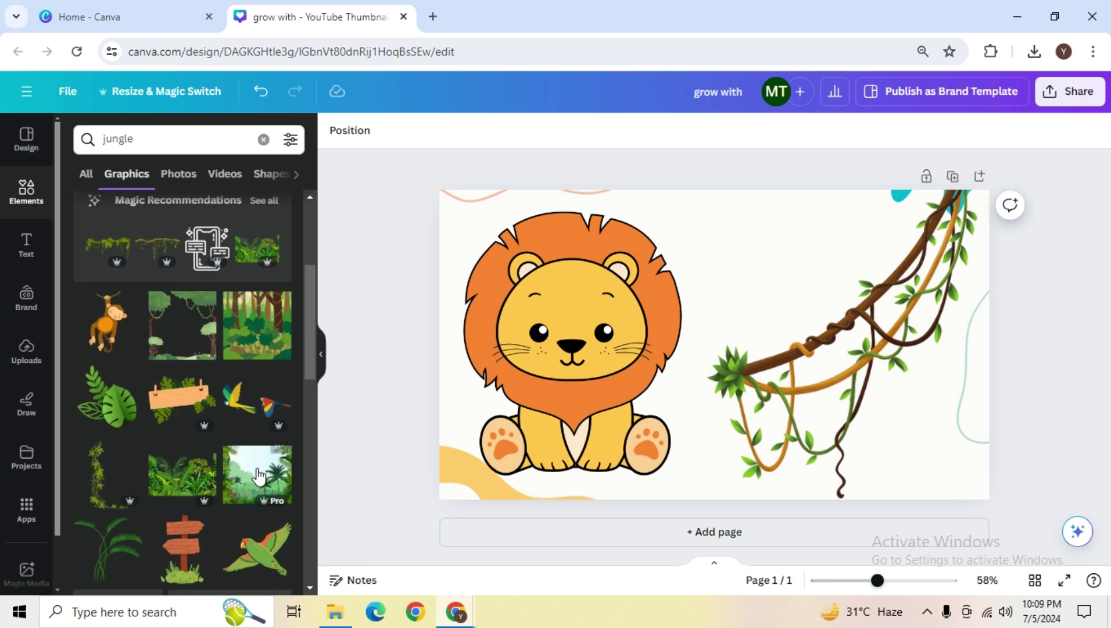
left_click(265, 251)
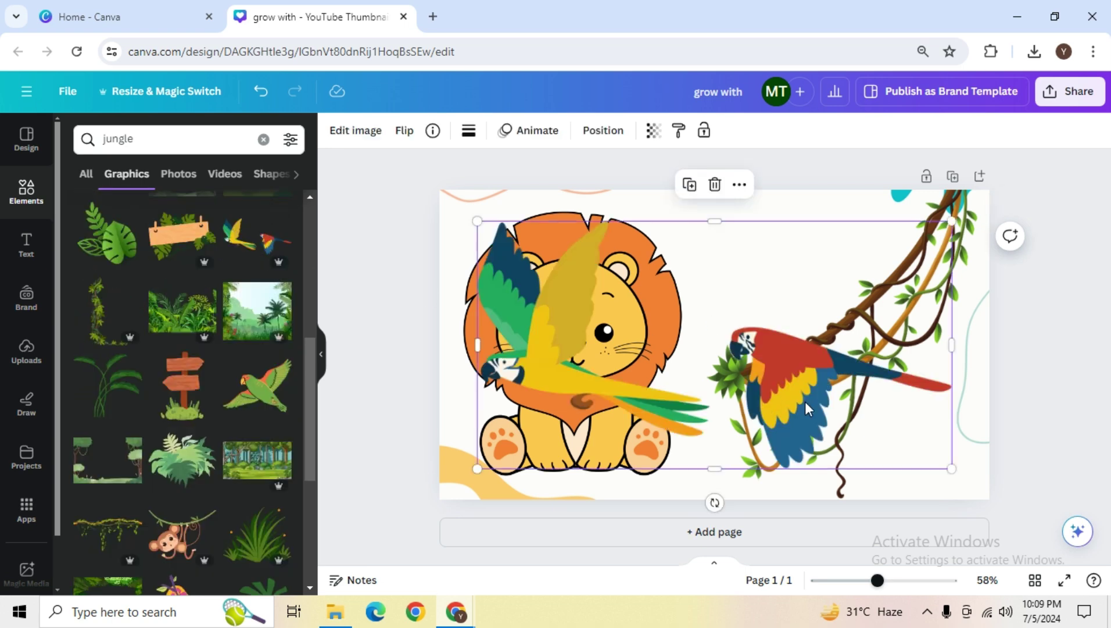
left_click_drag(954, 221, 794, 282)
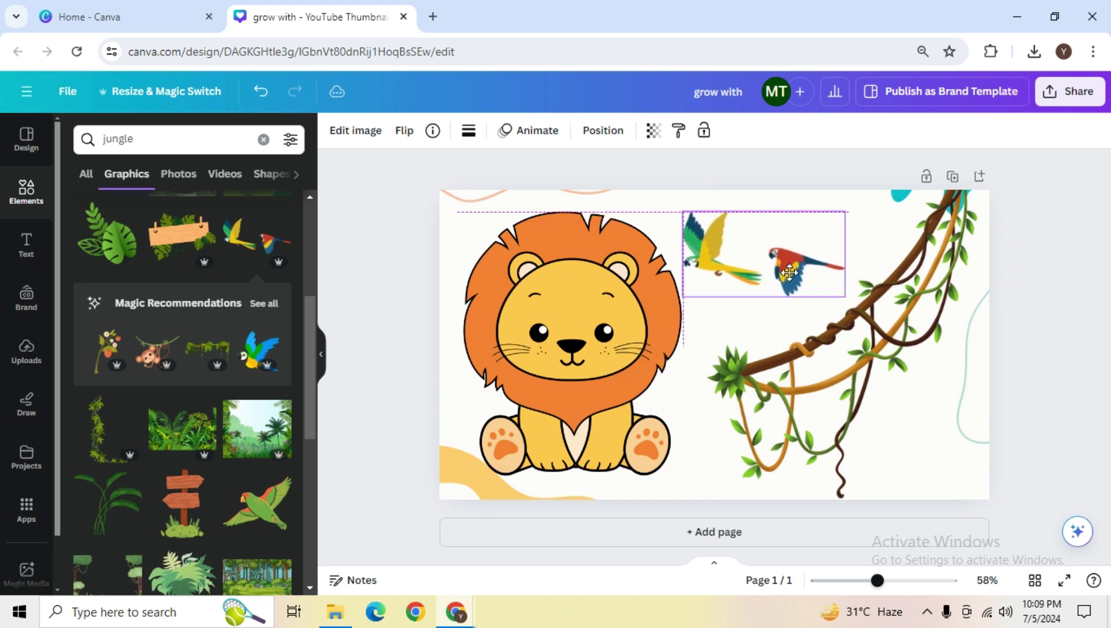
- Replace the wavy page backdrop with the tropical palm scene, filling the page and sent behind the lion, parrots and vine
left_click(451, 469)
left_click(462, 464)
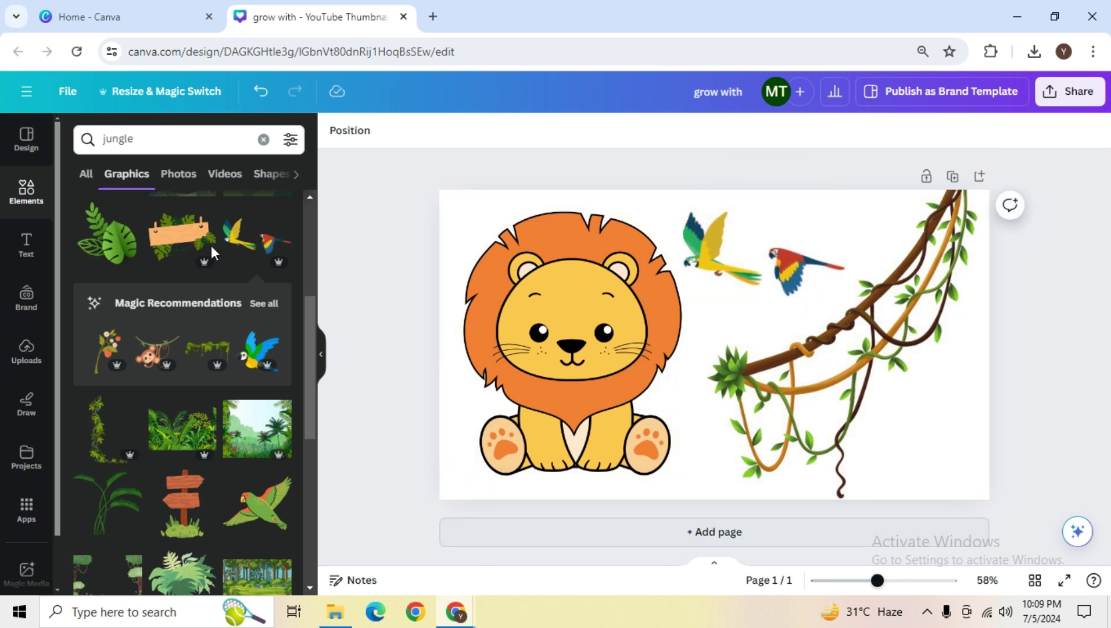
double_click(196, 143)
left_click_drag(245, 441, 446, 469)
left_click(601, 128)
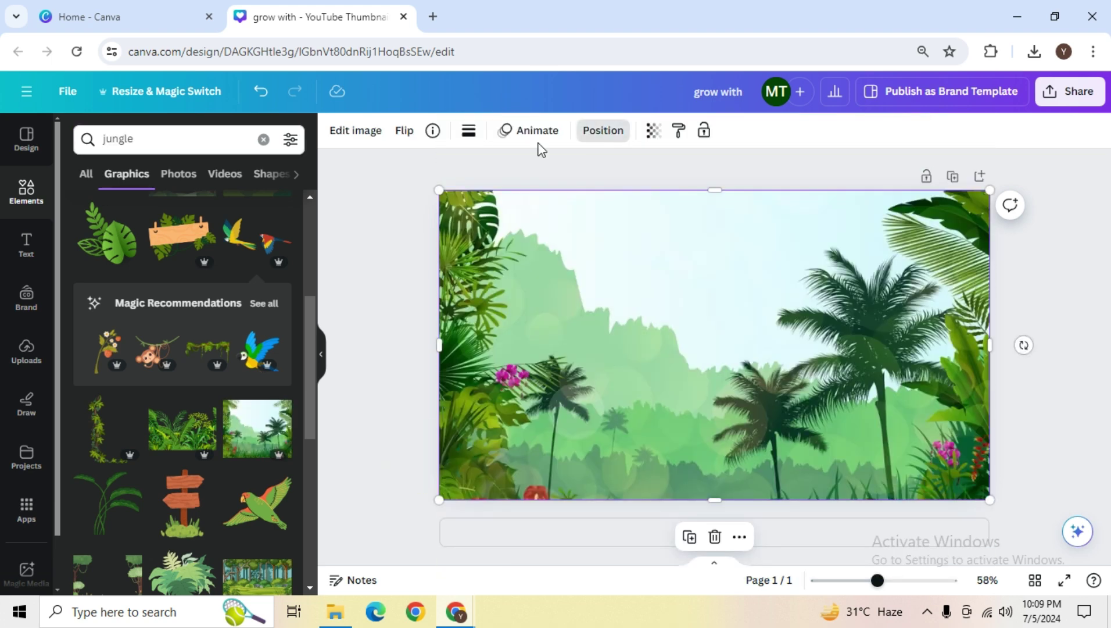
left_click(235, 199)
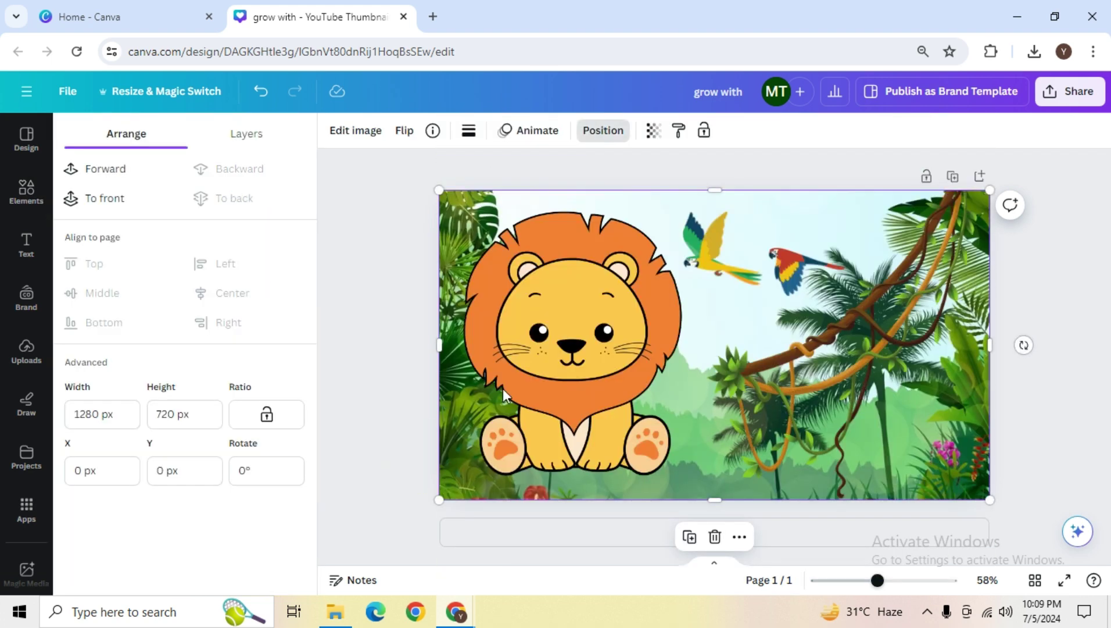
- Try the graphic of a monkey hanging from a vine on the page and delete it
key("Escape")
scroll(221, 448, "down", 5)
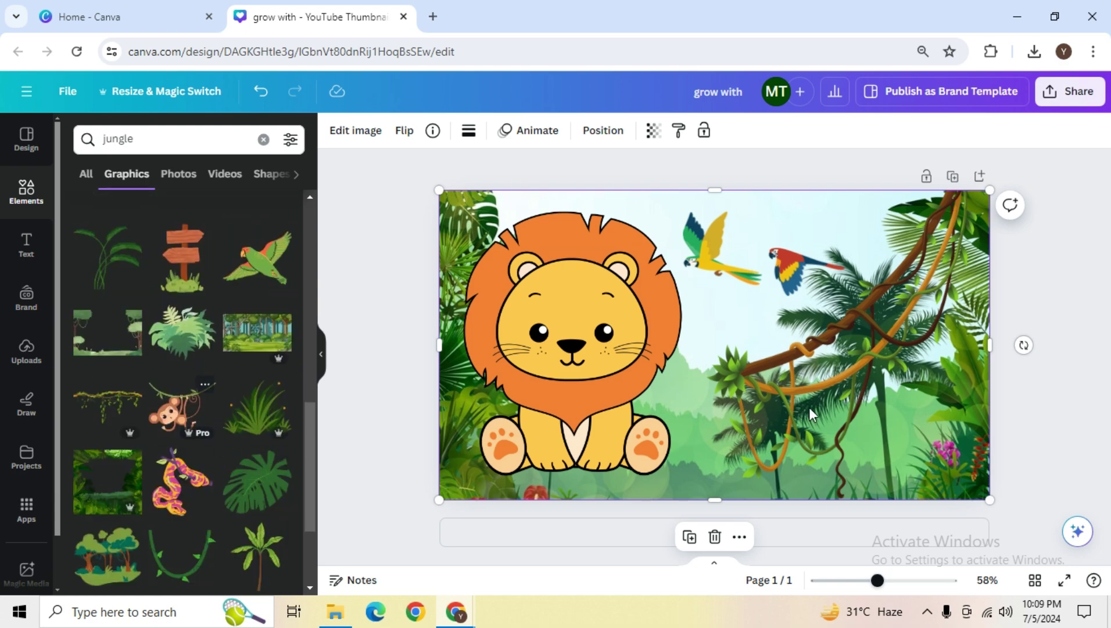
left_click_drag(669, 369, 843, 421)
key("Delete")
- Set the blue and green cartoon jungle scene as the page background
scroll(231, 492, "down", 3)
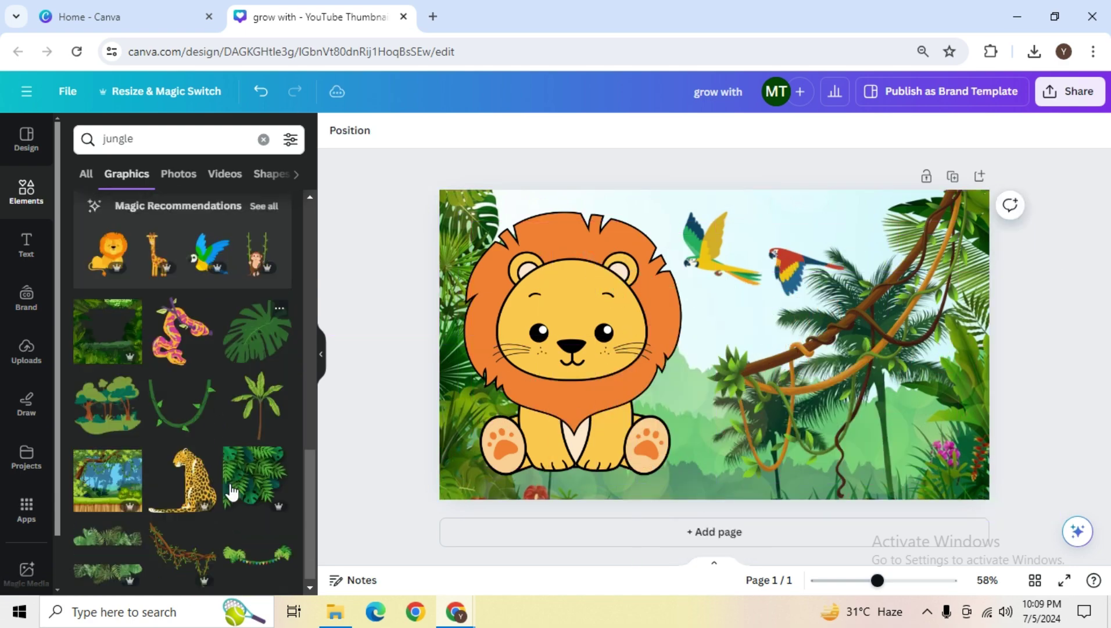
scroll(149, 526, "down", 2)
left_click_drag(92, 390, 457, 465)
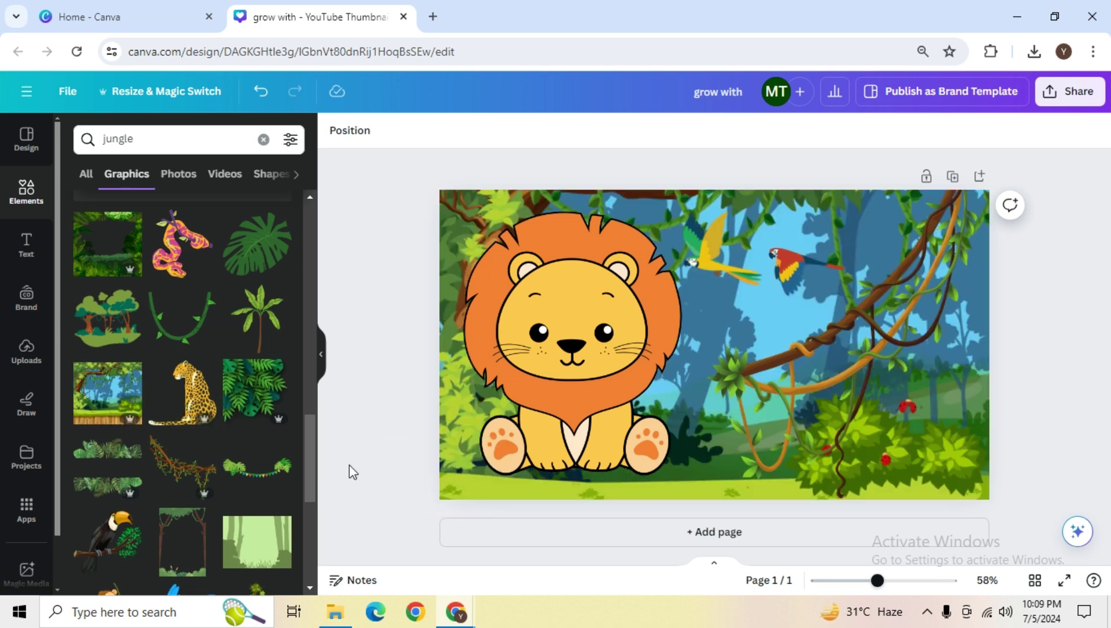
- Search the graphics for "jungle text" and look through the animal-print and leafy letters
scroll(184, 478, "down", 5)
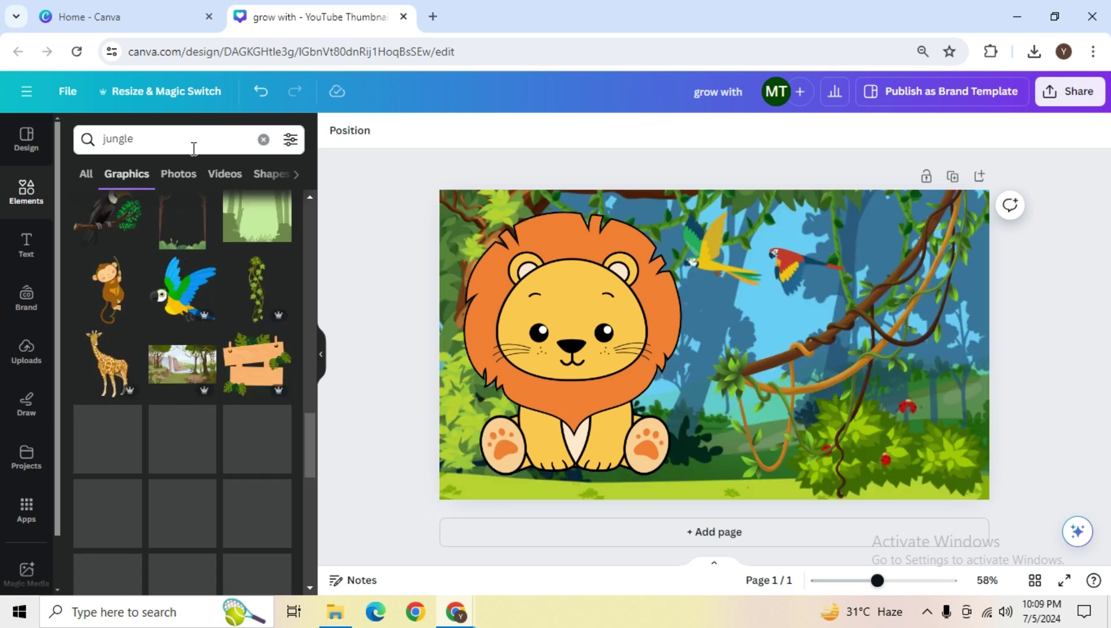
left_click(195, 143)
double_click(195, 143)
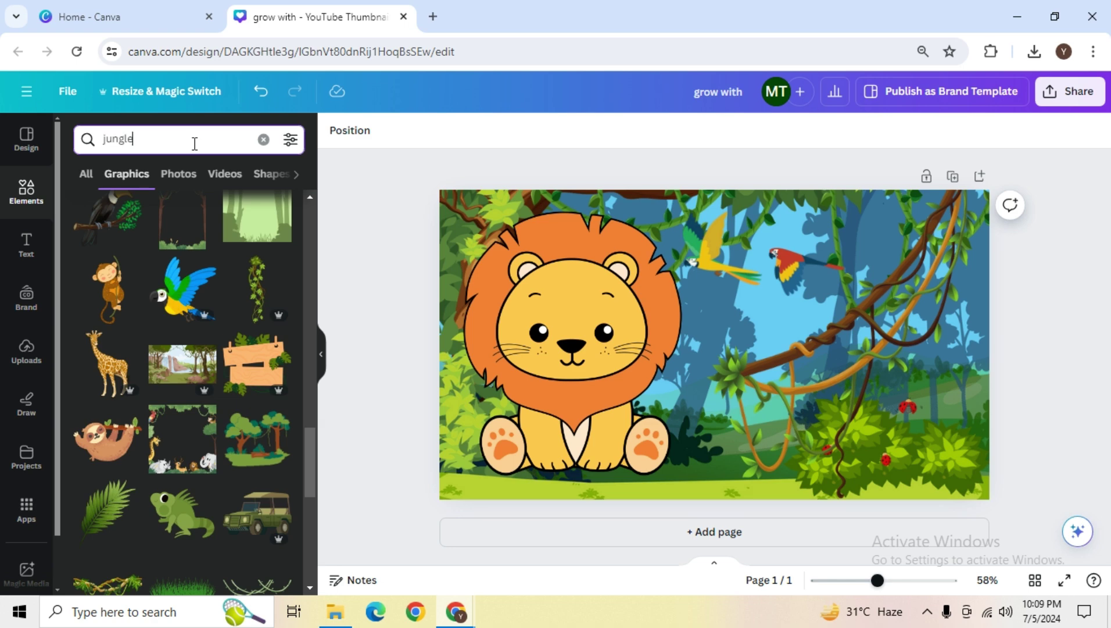
type("text")
key("Return")
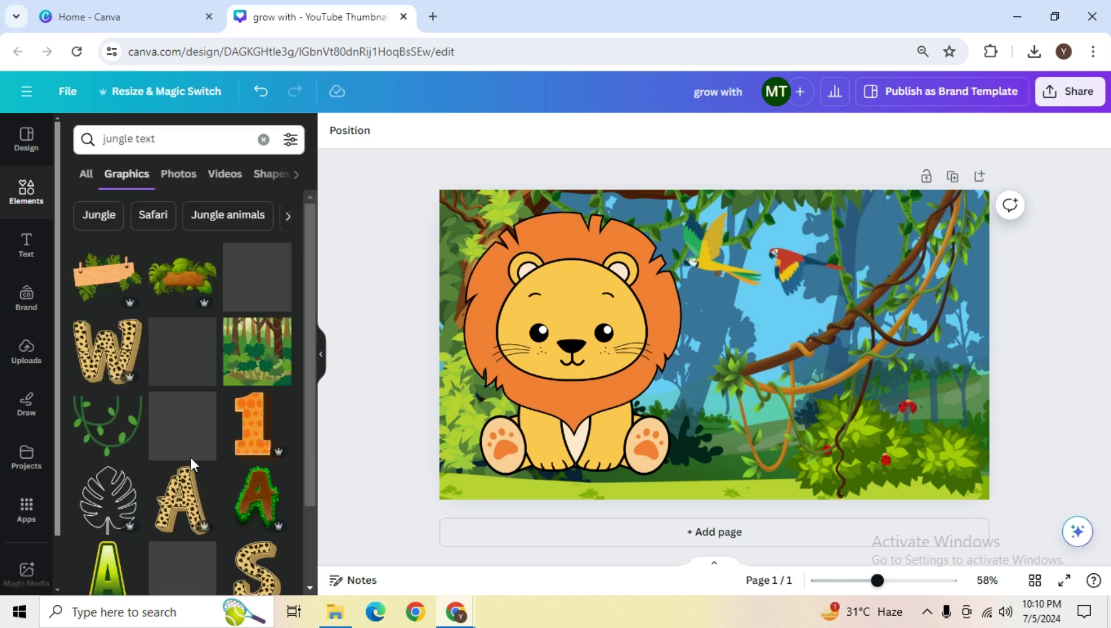
scroll(260, 407, "down", 2)
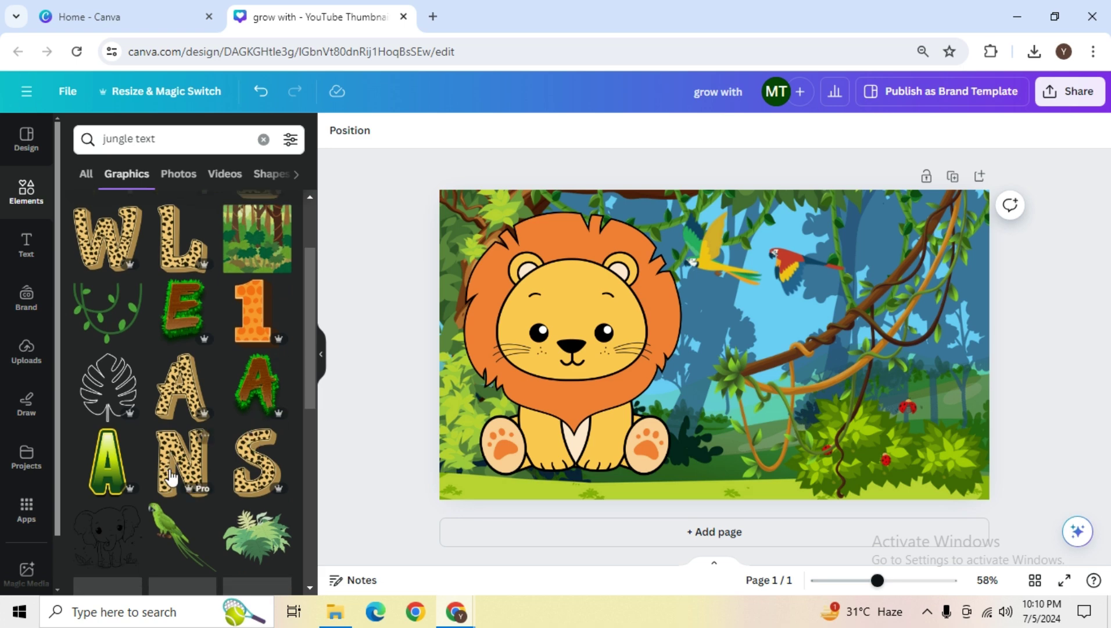
scroll(170, 477, "down", 3)
scroll(181, 485, "down", 4)
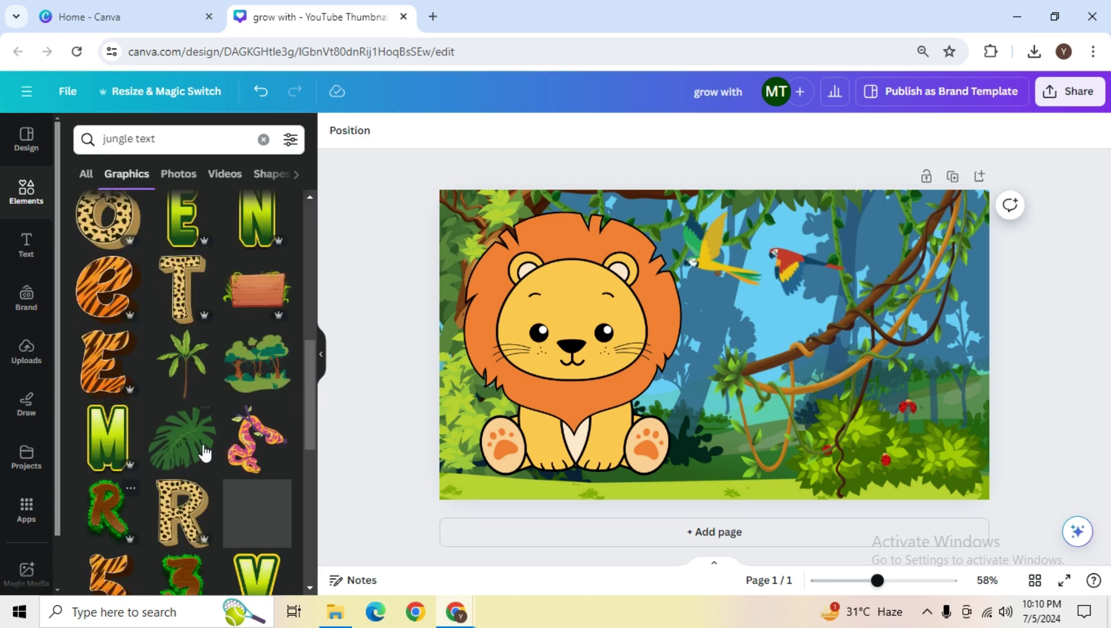
scroll(209, 471, "down", 4)
scroll(131, 482, "down", 4)
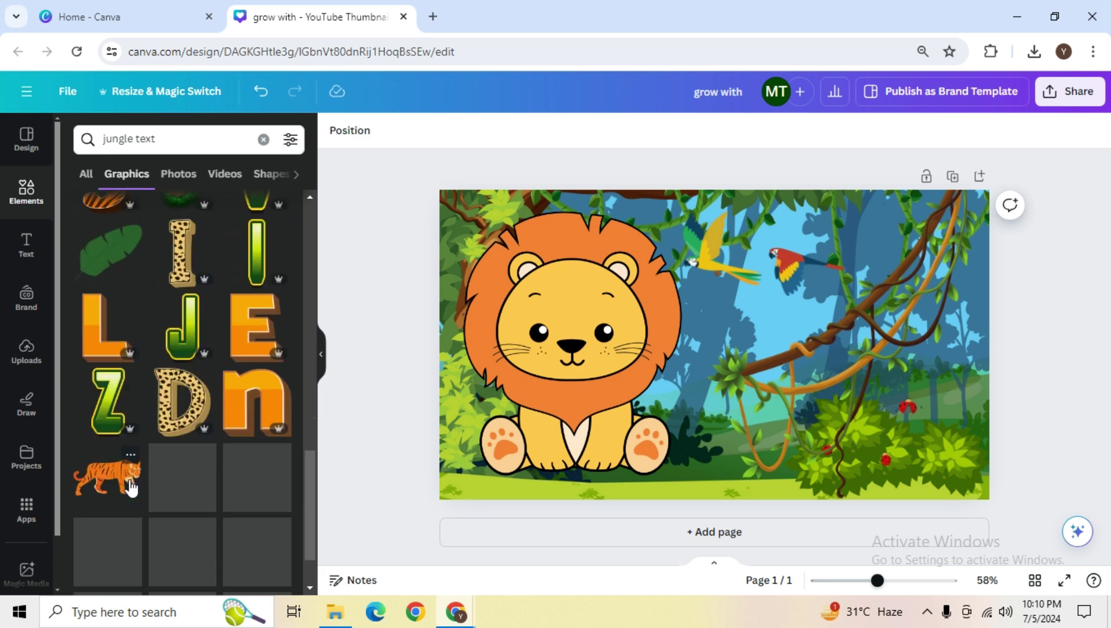
- Search the graphics for "zoo" and place the wooden ZOO sign with animals in the right half of the page
triple_click(175, 150)
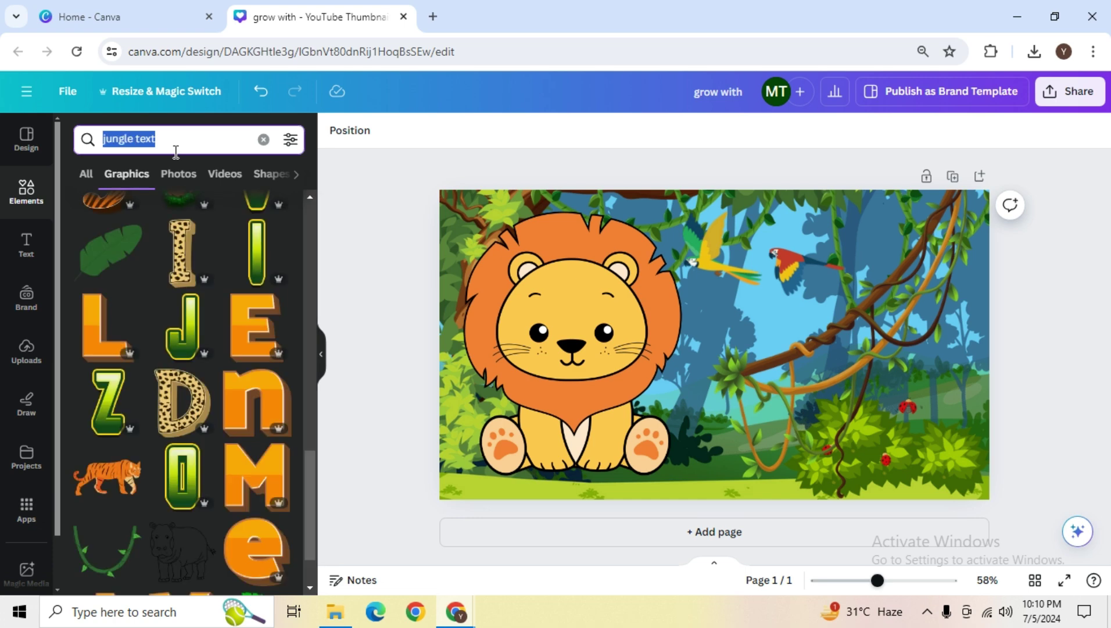
type("zoo")
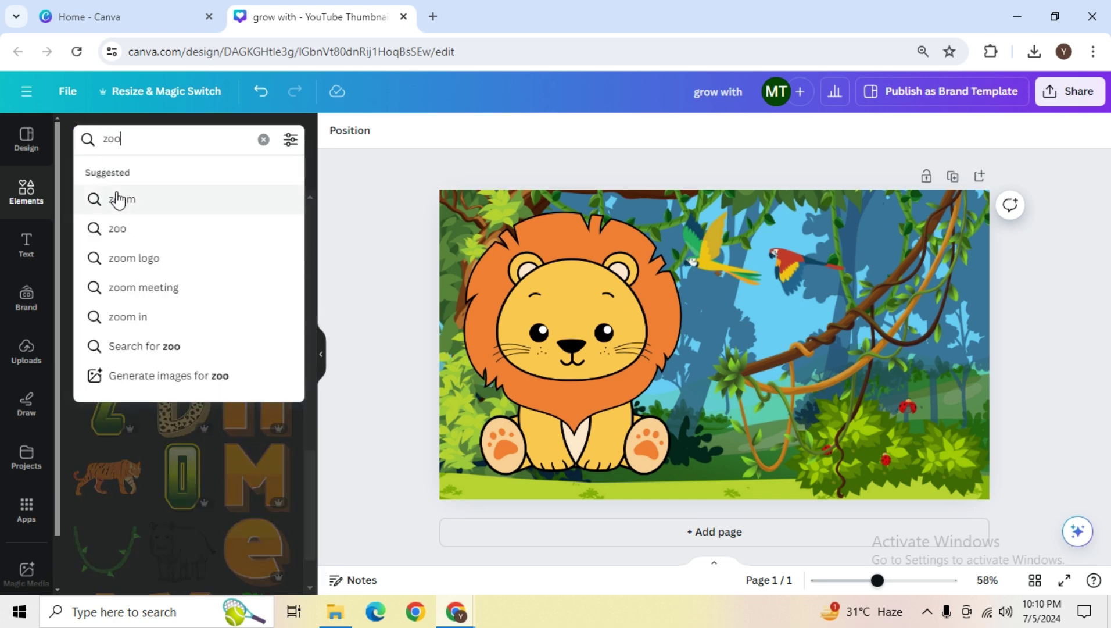
key("Return")
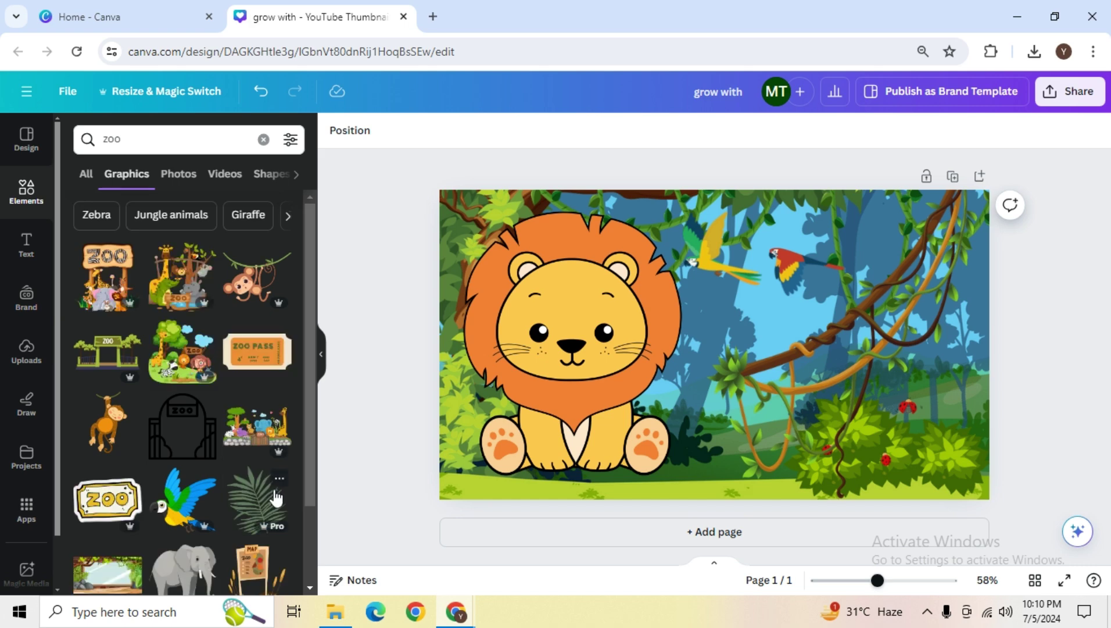
left_click(107, 276)
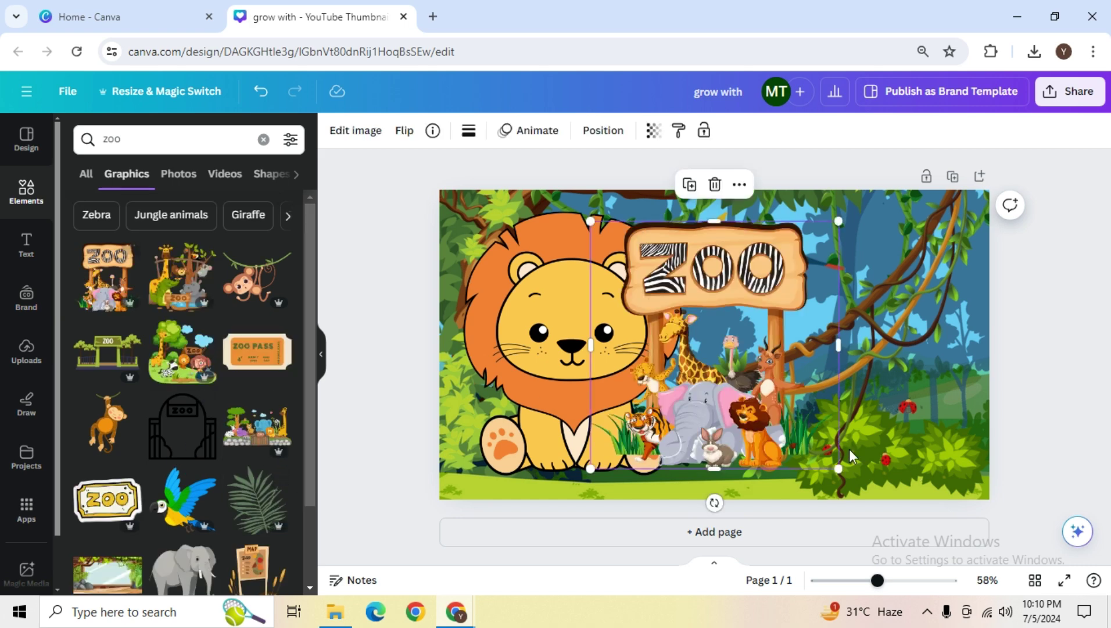
left_click_drag(731, 405, 851, 406)
left_click(1043, 385)
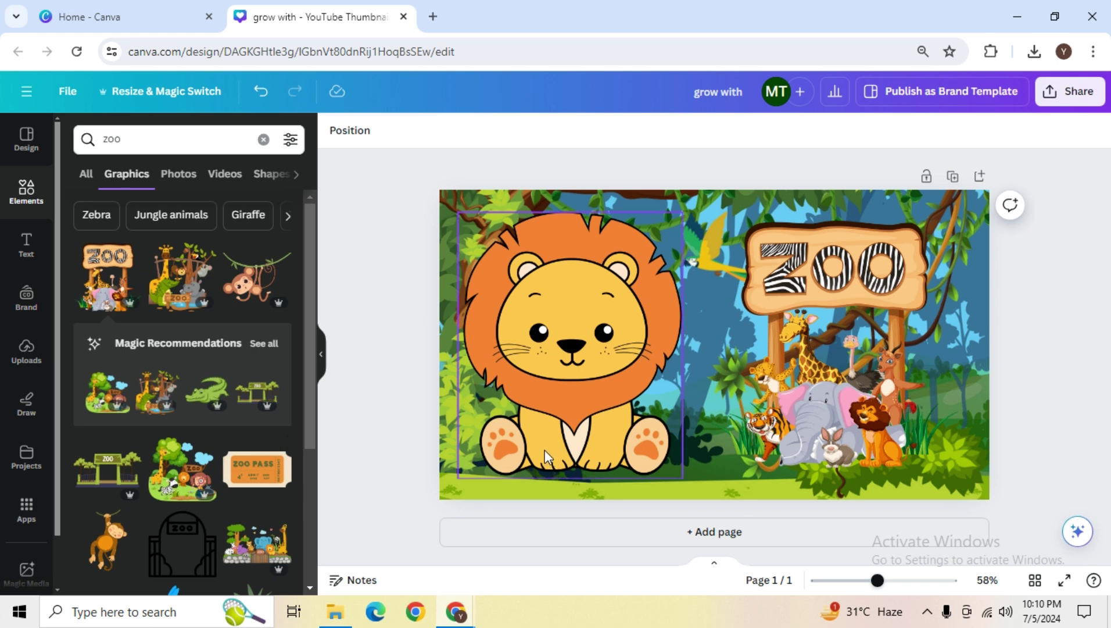
- Add a blank page and delete the lion and jungle page
left_click(641, 532)
scroll(547, 459, "up", 5)
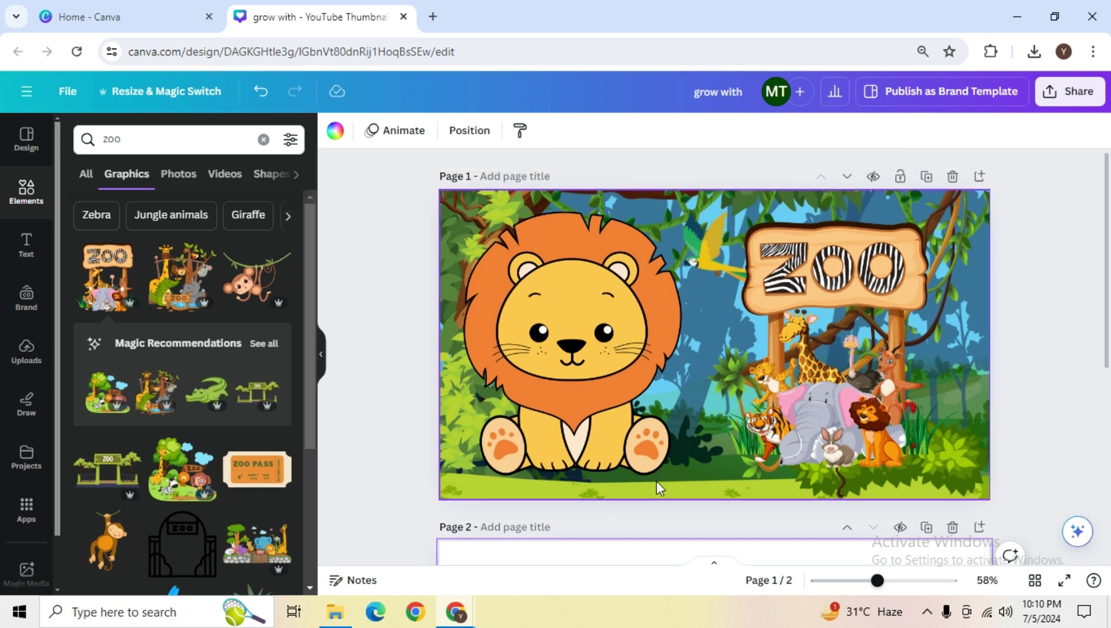
left_click(952, 177)
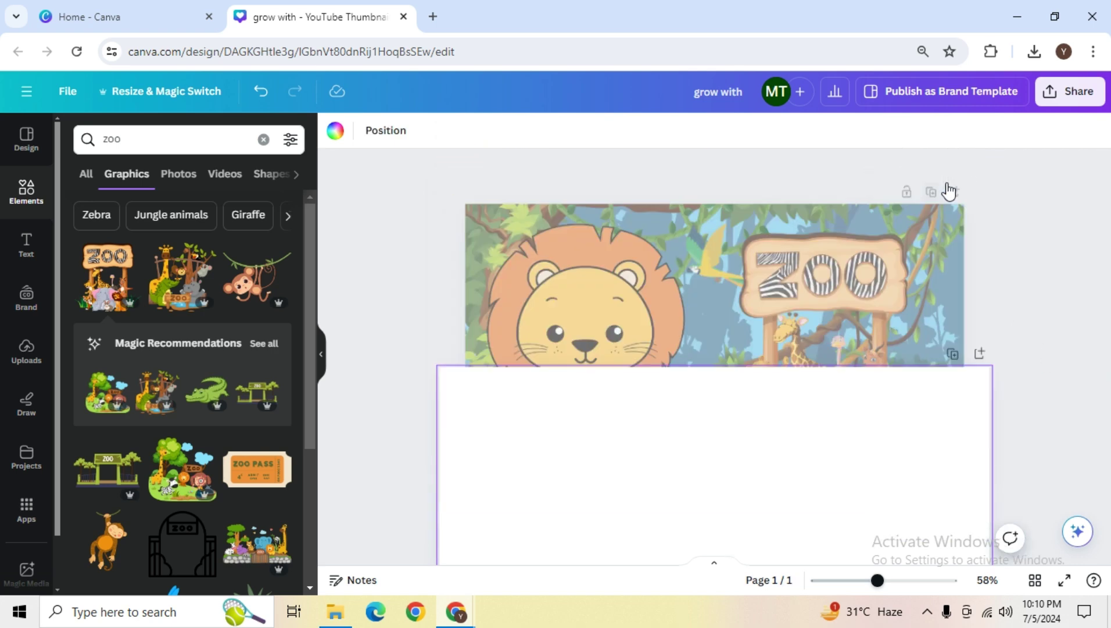
- Add the zoo gate graphic with tree, elephant and giraffe, enlarged to nearly the page width and centred along the lower edge
scroll(150, 418, "down", 4)
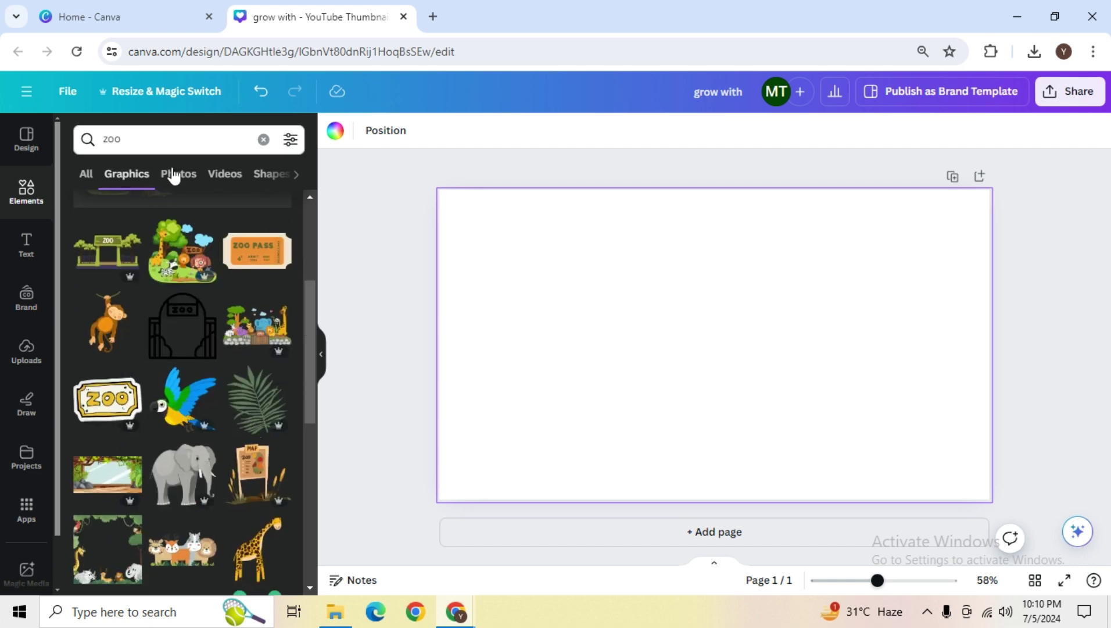
left_click(261, 334)
left_click_drag(596, 413, 540, 439)
left_click_drag(878, 253, 955, 259)
key("ctrl+z")
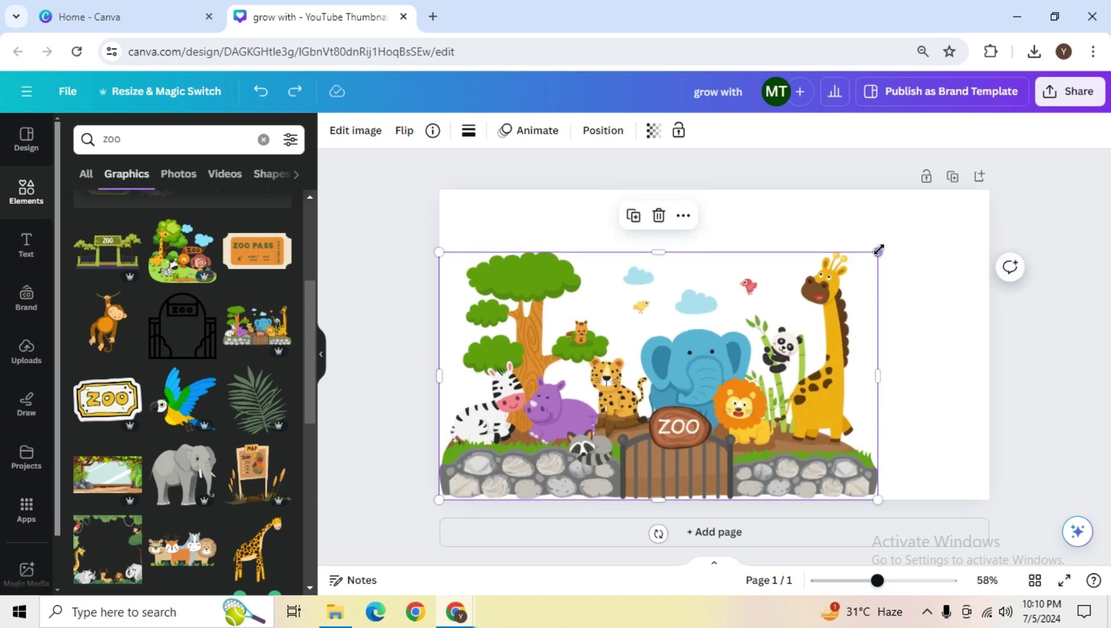
left_click_drag(879, 249, 990, 226)
left_click_drag(760, 340, 765, 366)
left_click(1020, 454)
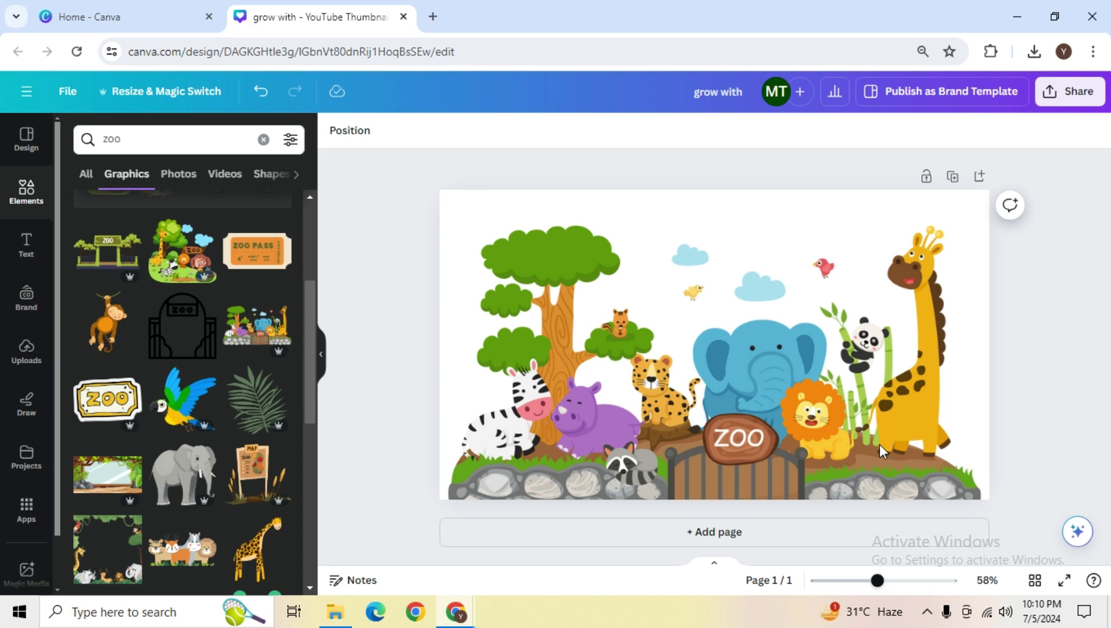
- Add a second page and apply the yellow "How to Make Thumbnail in 6 Steps" template to it
left_click(38, 160)
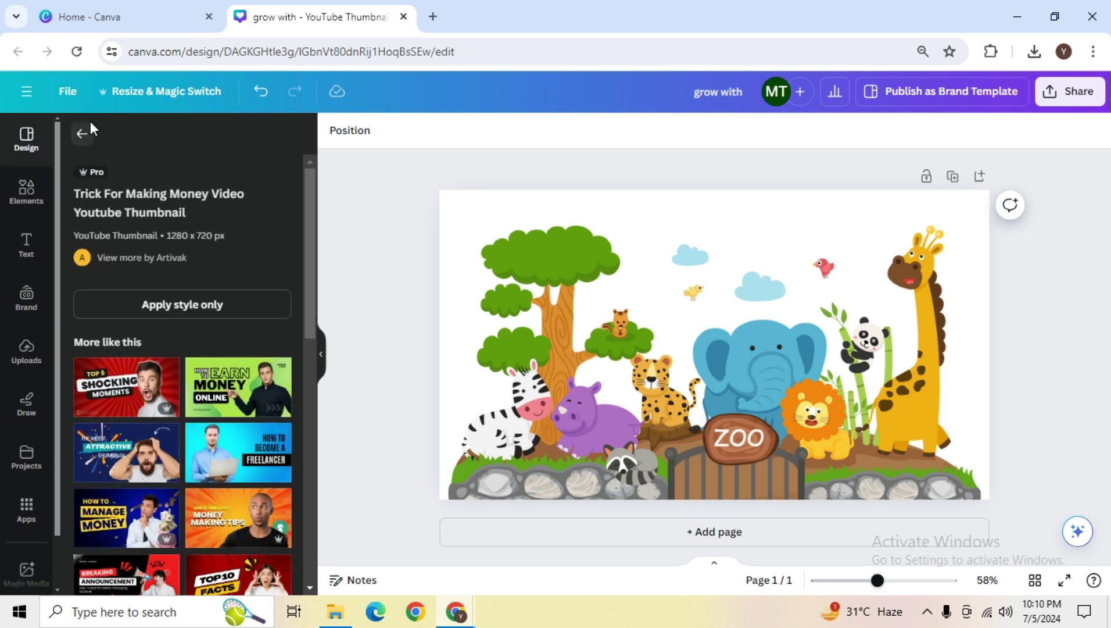
left_click(82, 135)
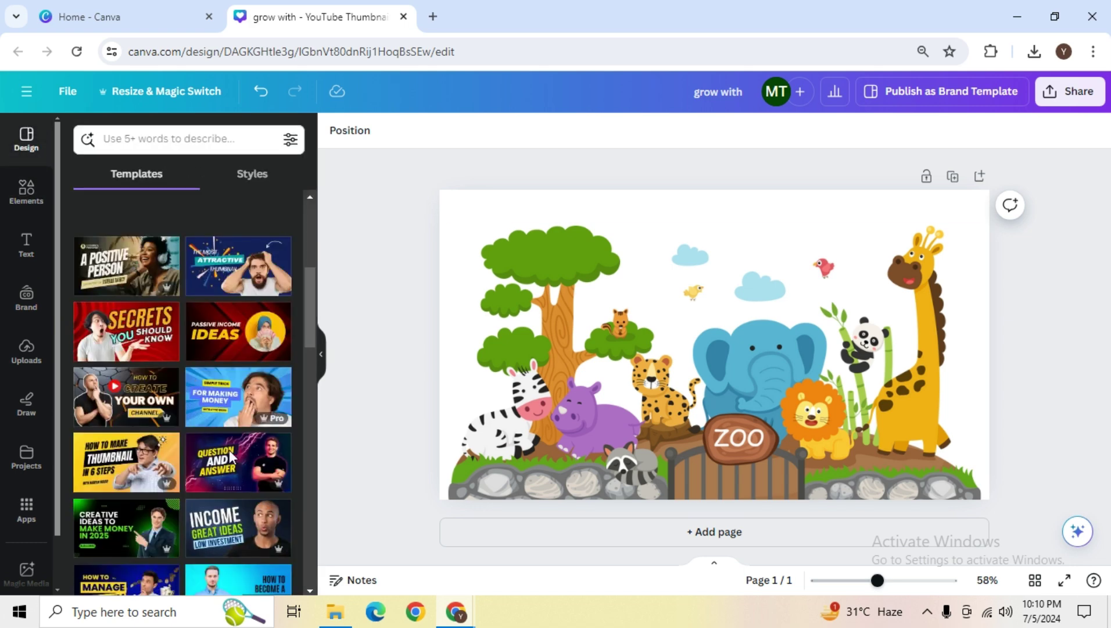
left_click(573, 547)
left_click(114, 225)
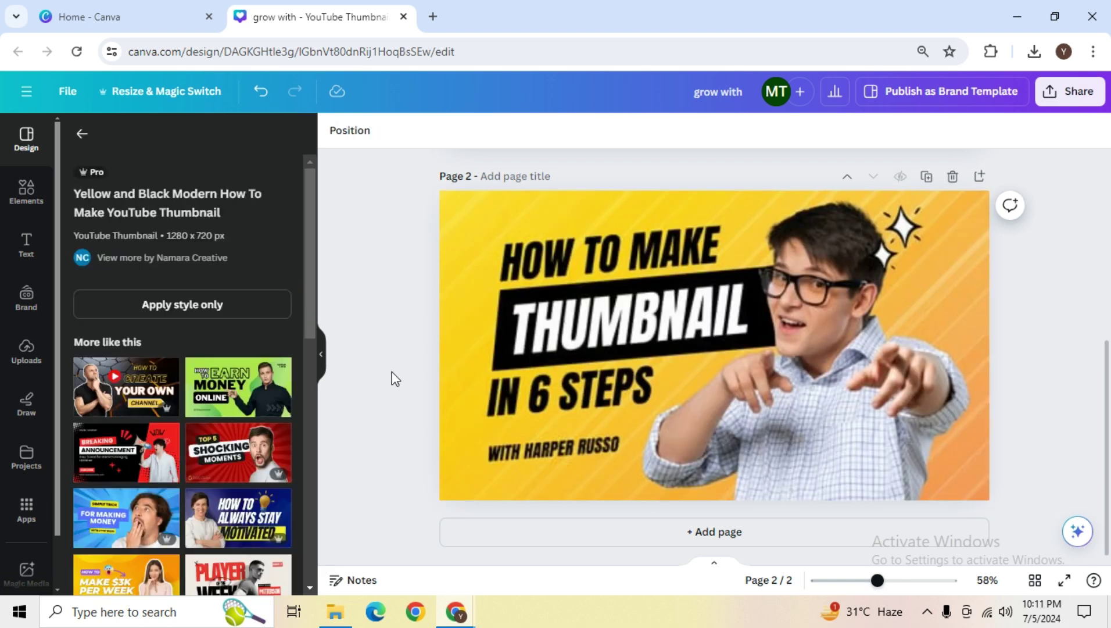
- Copy the yellow striped background from the second page onto the zoo page
left_click(515, 265)
scroll(361, 330, "up", 6)
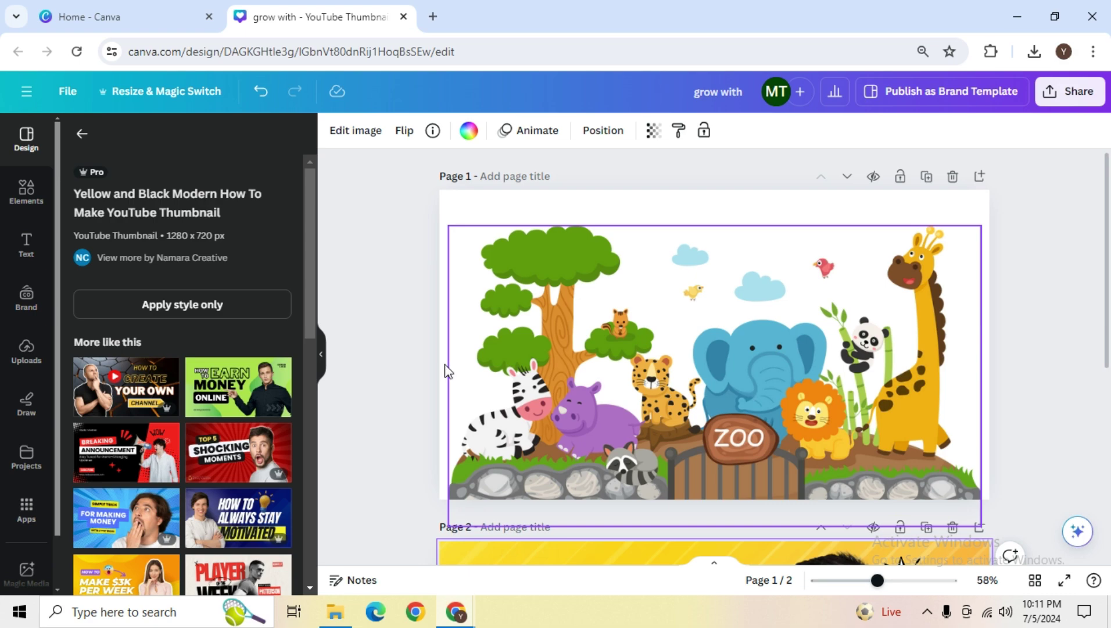
scroll(446, 367, "down", 4)
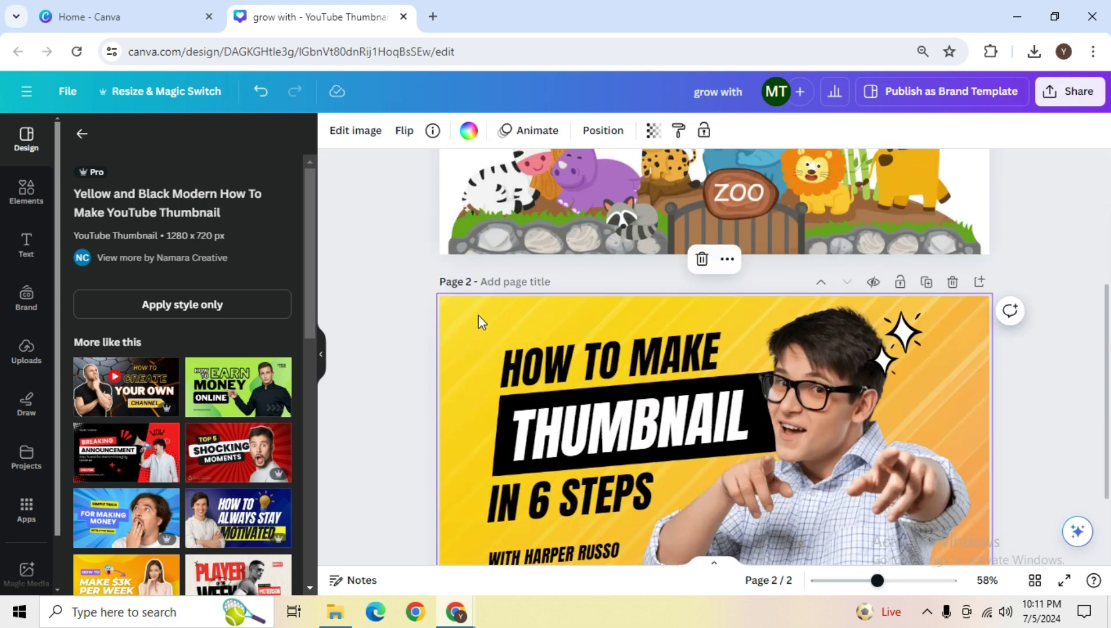
scroll(360, 352, "up", 4)
left_click(458, 214)
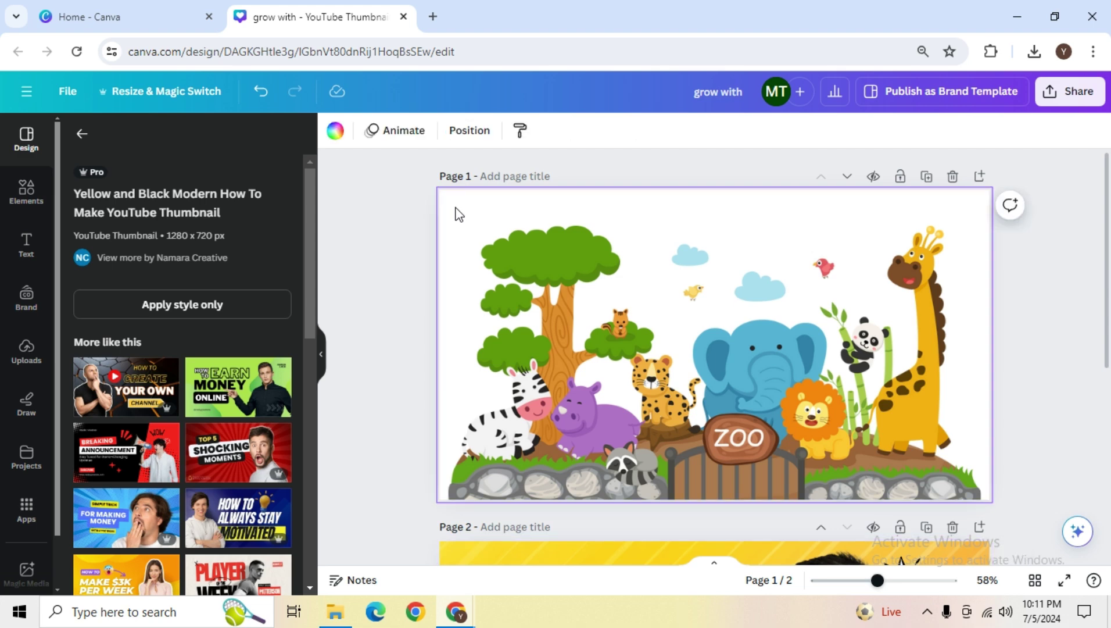
left_click(458, 214)
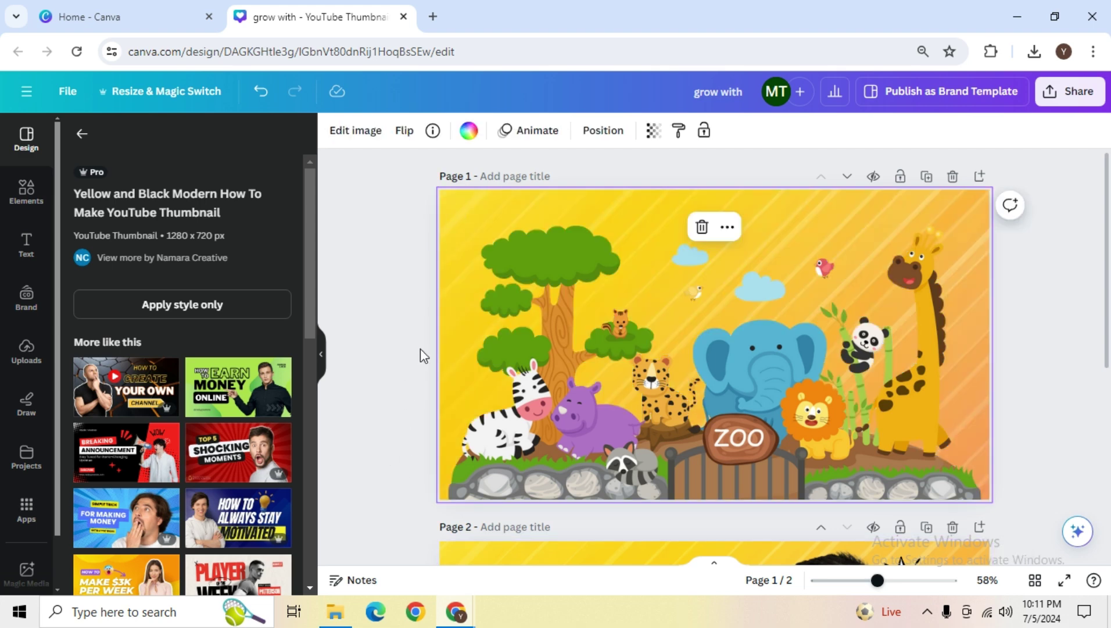
- Copy the black-and-white sparkle graphic from the thumbnail template page onto the zoo page
scroll(375, 458, "down", 5)
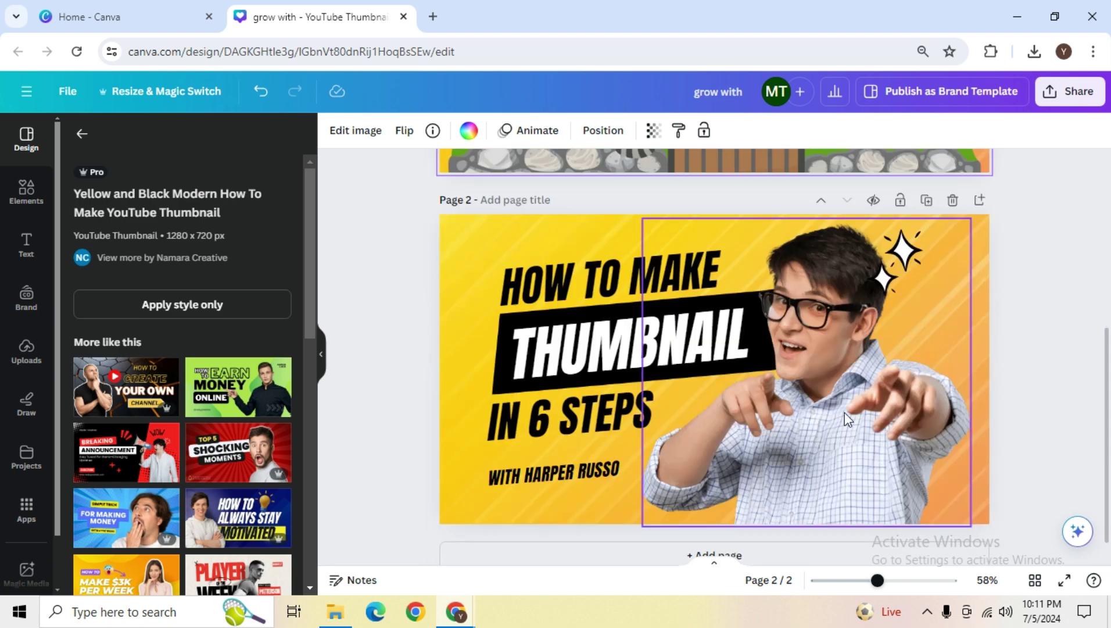
left_click(904, 265)
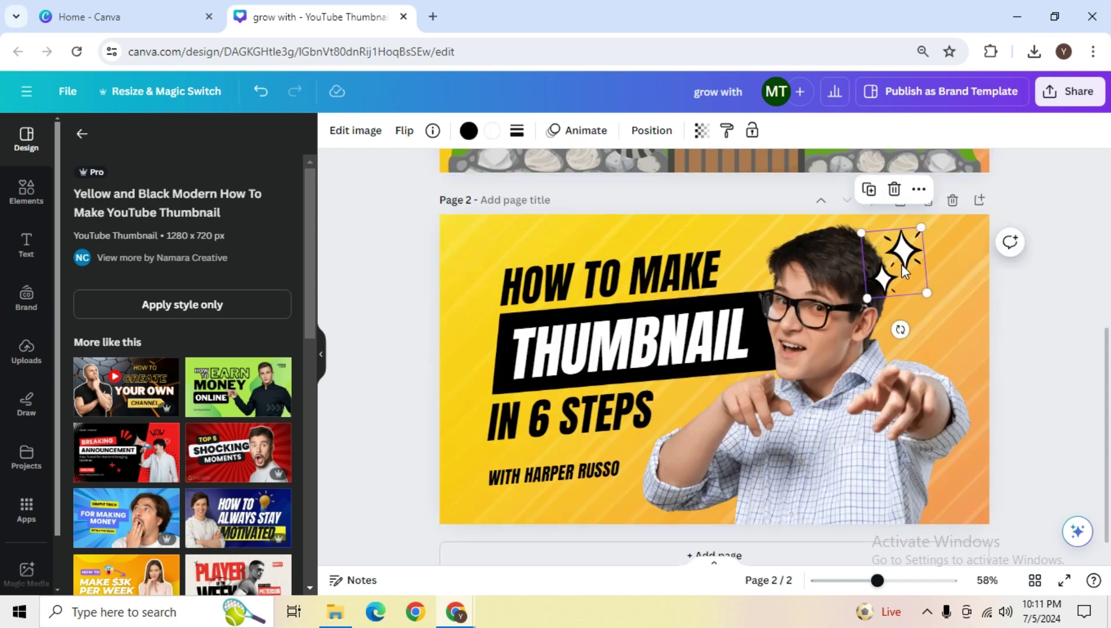
scroll(709, 434, "up", 2)
scroll(708, 433, "up", 4)
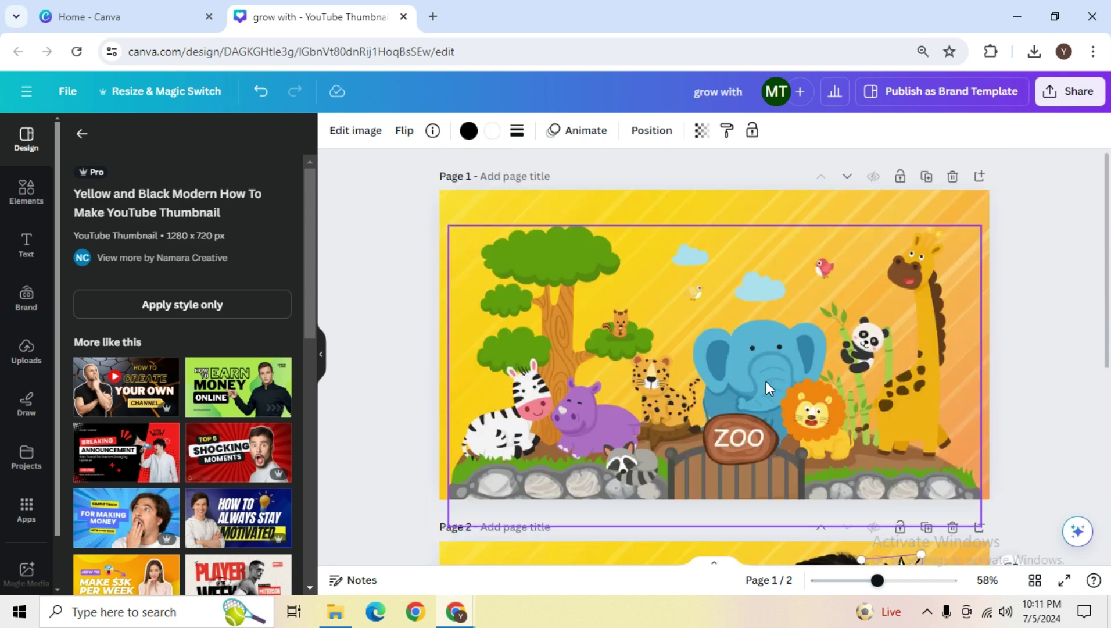
left_click(805, 242)
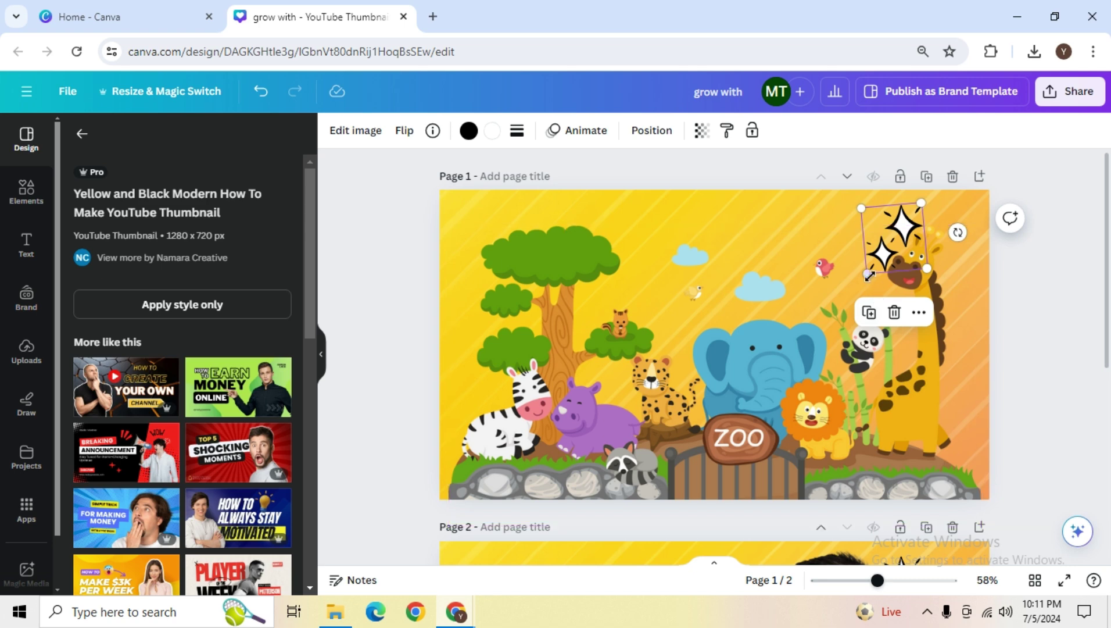
- Enlarge the sparkle graphic to about 269 × 294 px and place one copy in the page's upper-left corner and one in the lower-right corner
left_click_drag(867, 273, 828, 346)
left_click_drag(842, 298, 958, 469)
key("ctrl+d")
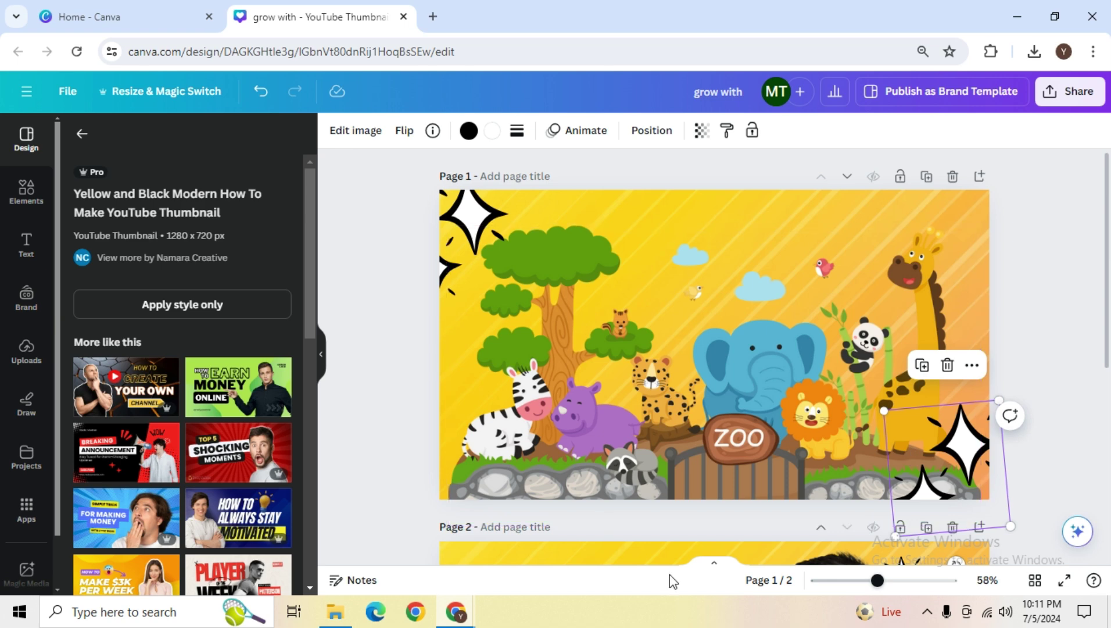
- Try the lower-right sparkle behind the zoo graphic and return it to the front of the layer order
left_click(652, 130)
left_click(238, 204)
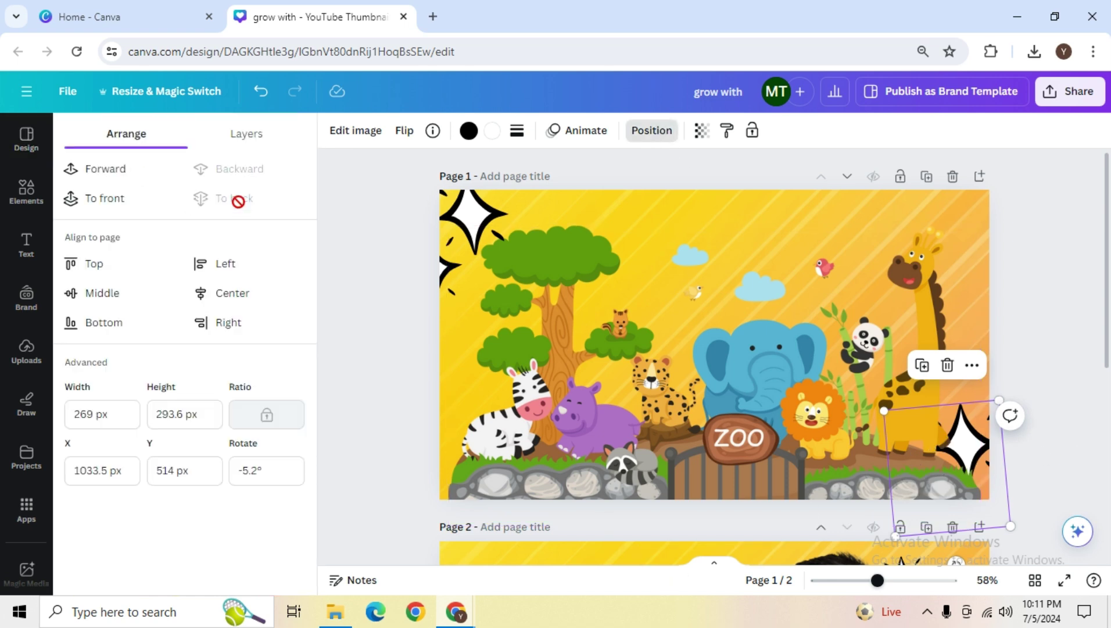
left_click(101, 198)
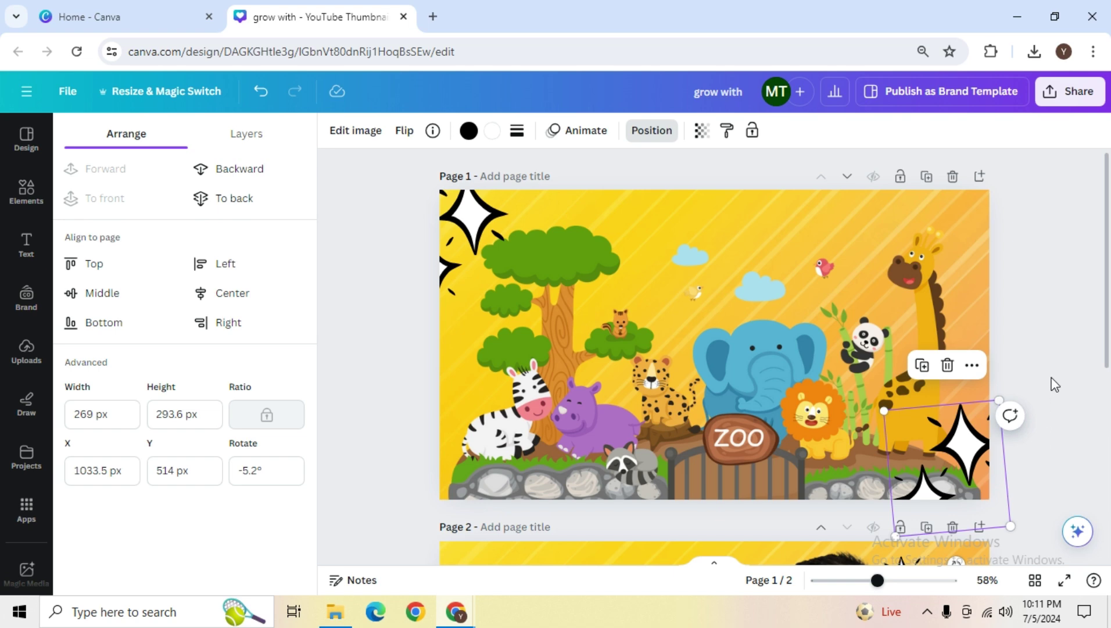
left_click(1080, 354)
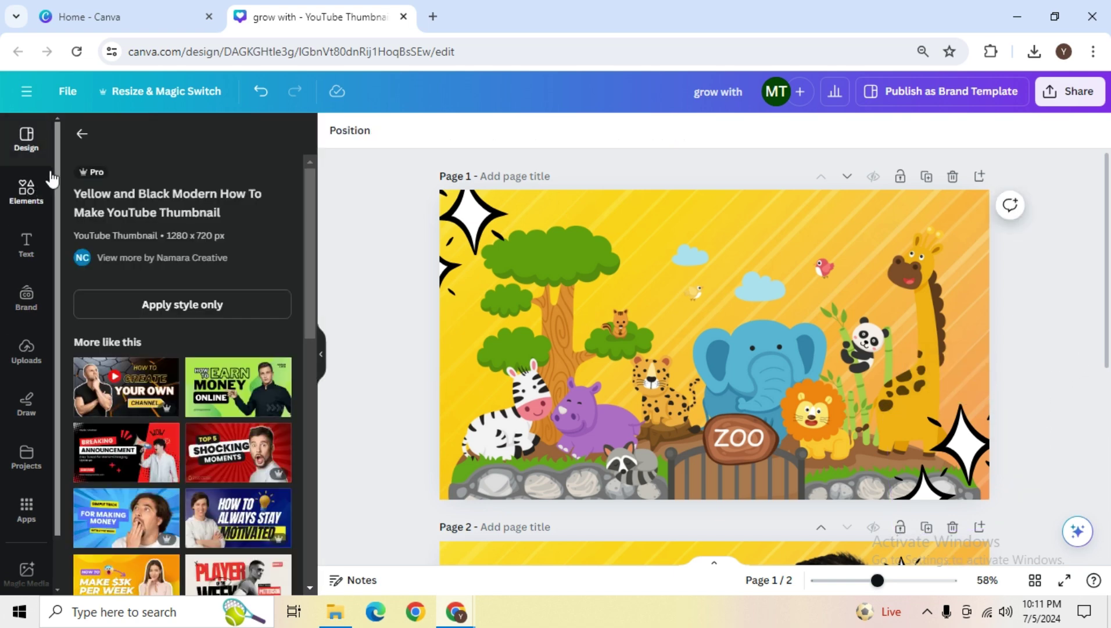
- Add the orange Zoo Pass ticket graphic, shrink it and place it near the page's upper edge, above the clouds
left_click(149, 145)
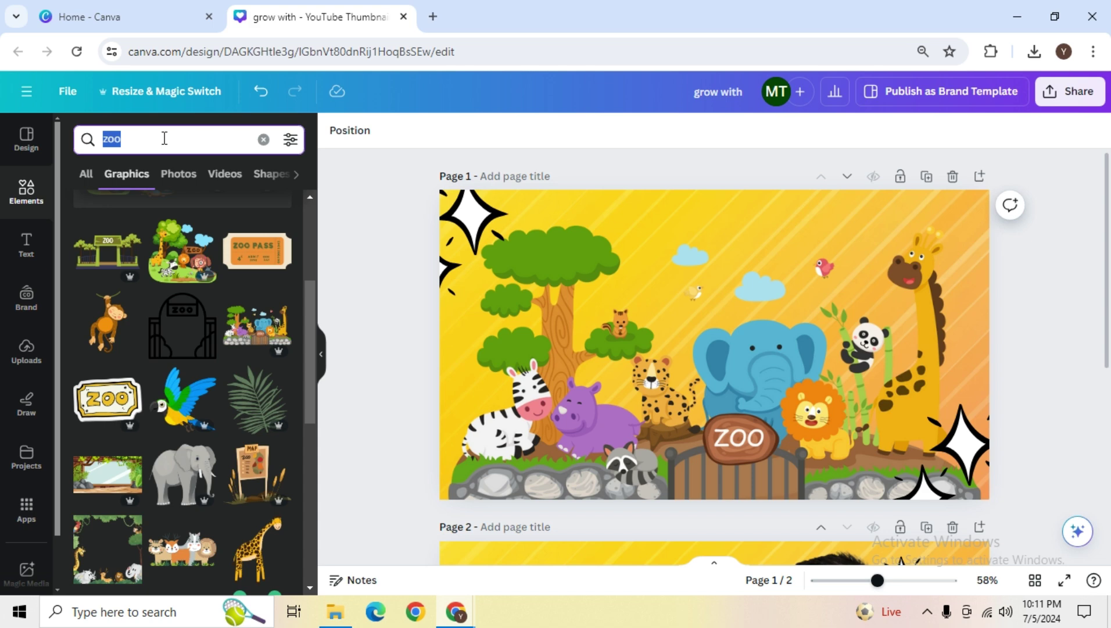
left_click(261, 271)
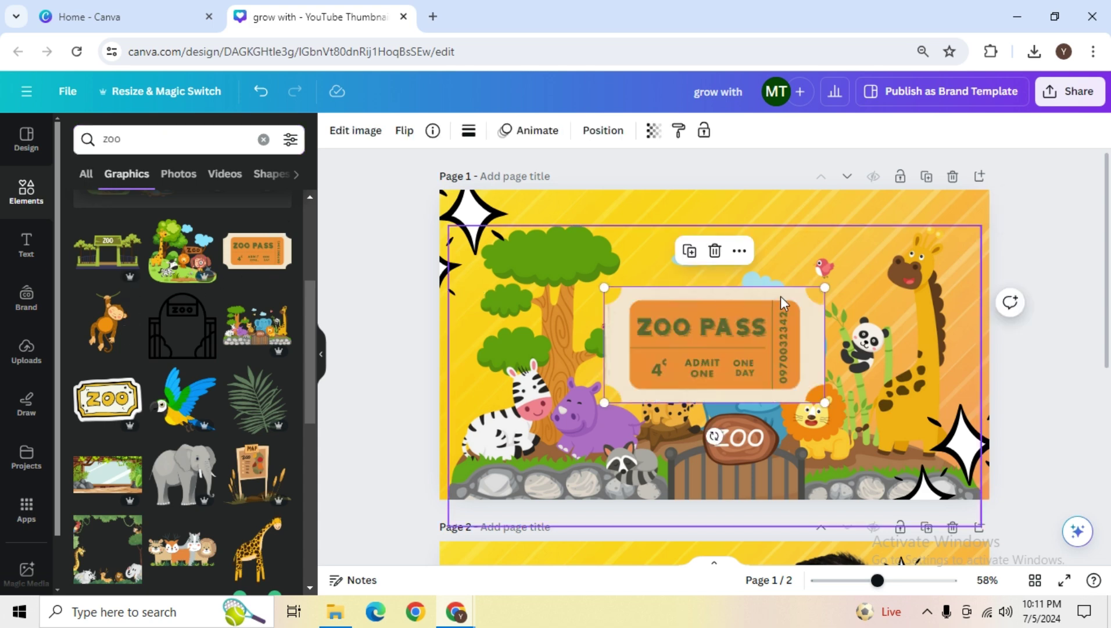
left_click_drag(738, 342, 696, 365)
left_click_drag(623, 389, 737, 243)
left_click(998, 400)
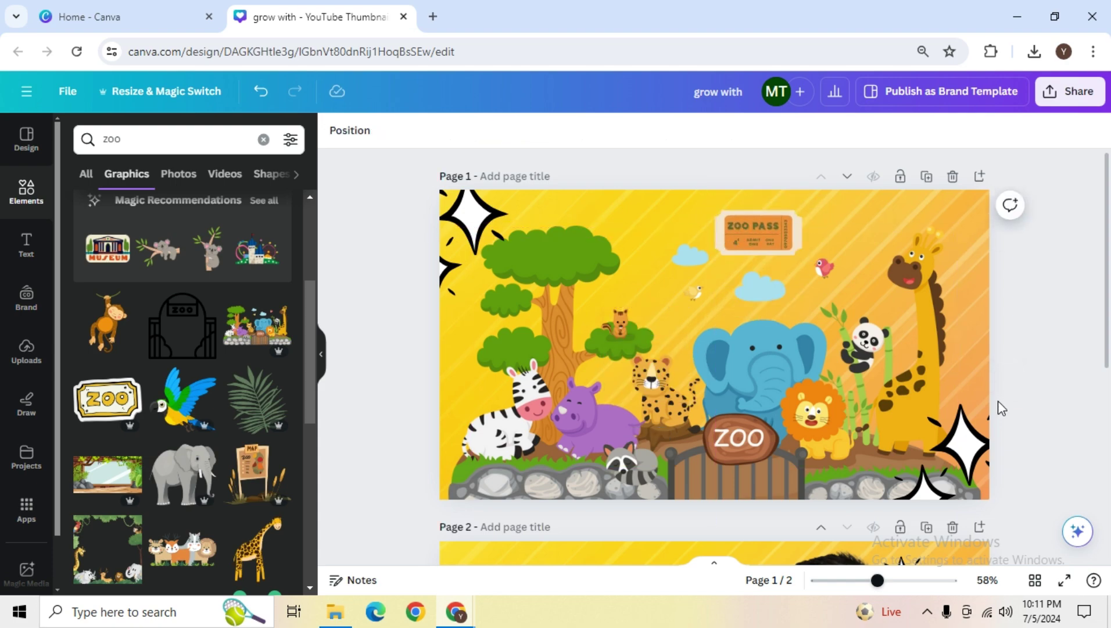
- Delete the second page holding the yellow "How to Make Thumbnail in 6 Steps" template
scroll(947, 469, "down", 3)
left_click(953, 363)
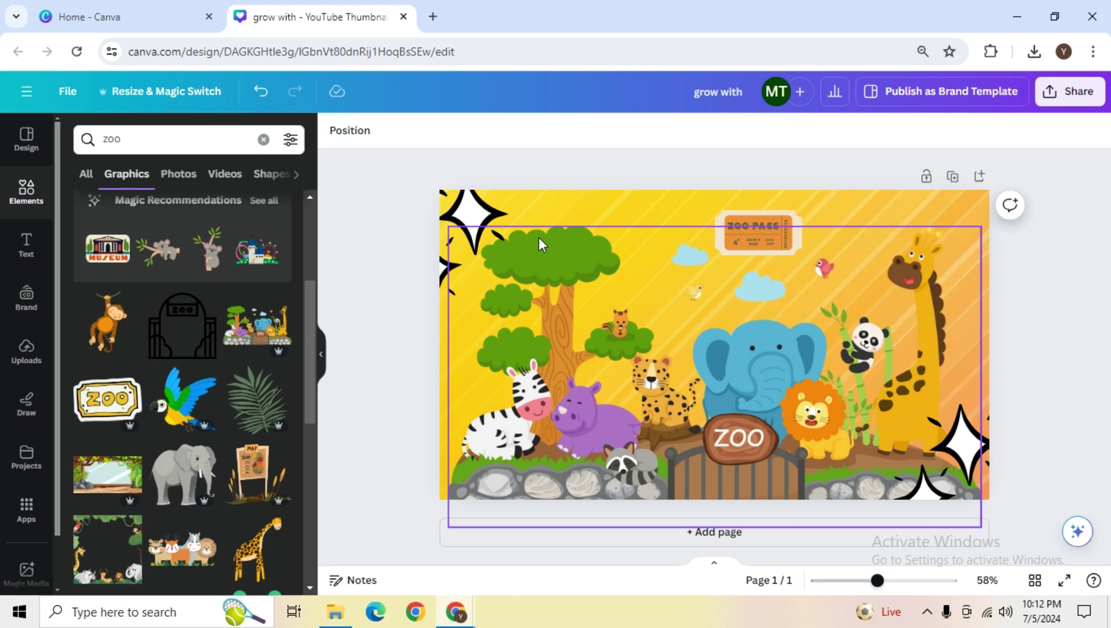
- Browse the design templates similar to the yellow and black how-to thumbnail
left_click(33, 122)
scroll(216, 485, "down", 3)
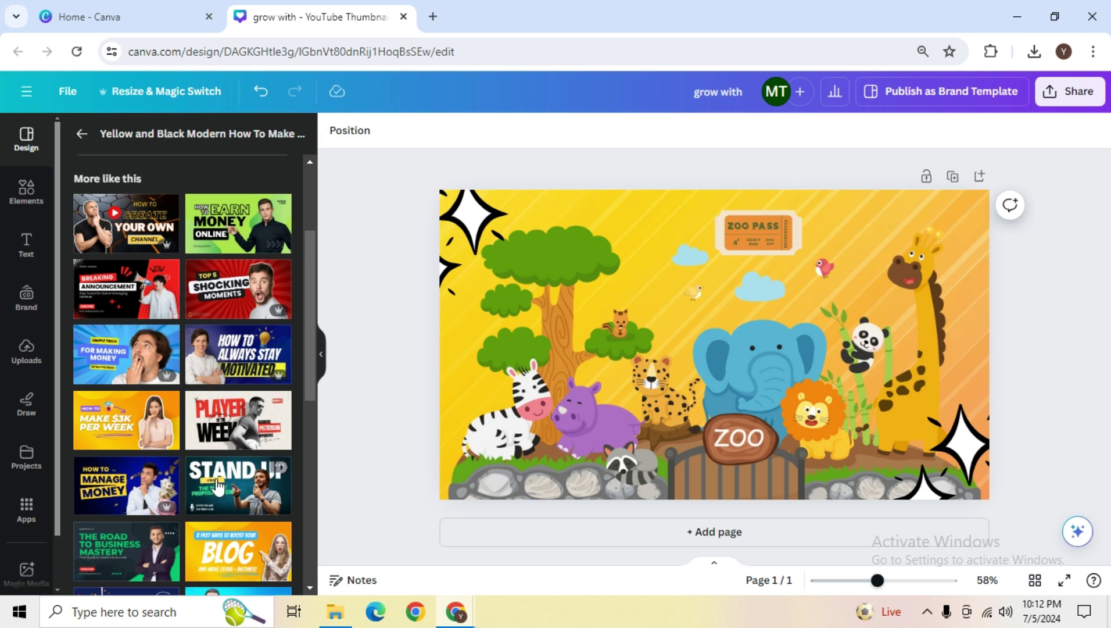